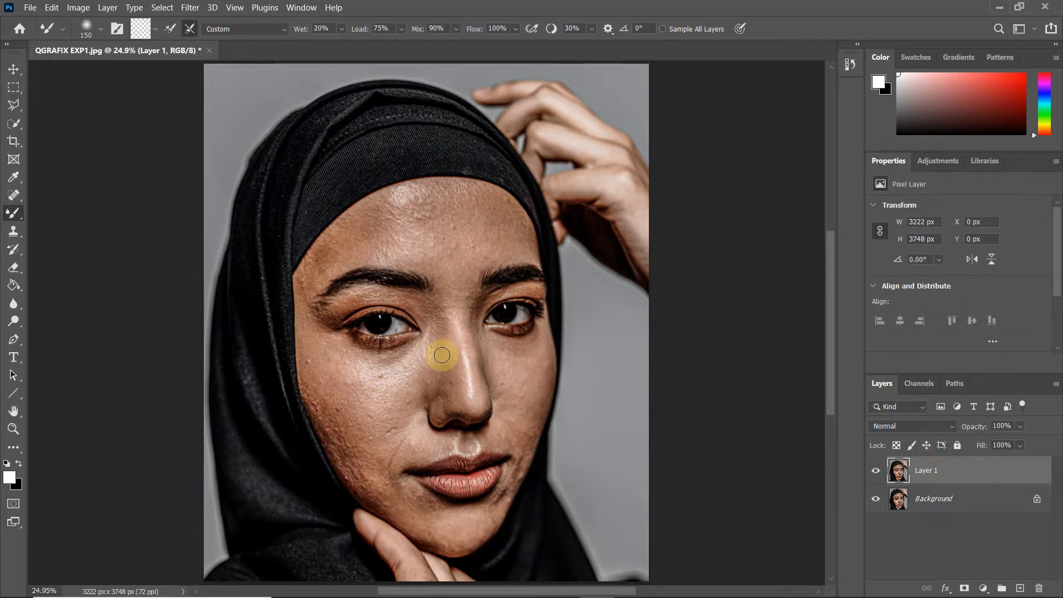
Choose the Mixer Brush Tool for retouching the portrait's skin on Layer 1.
scroll(442, 355, up, 2)
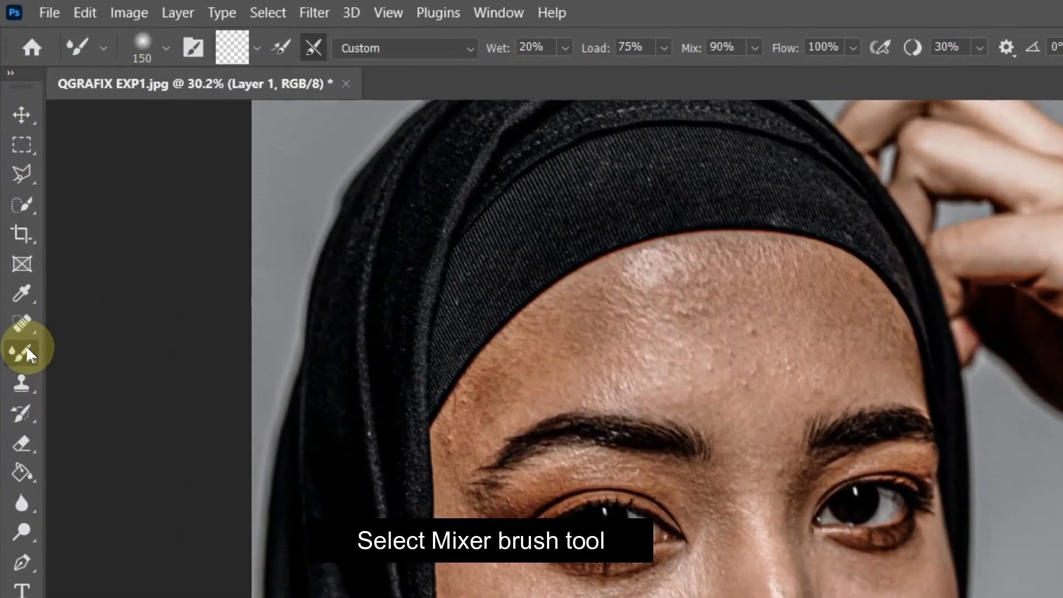
right_click(16, 209)
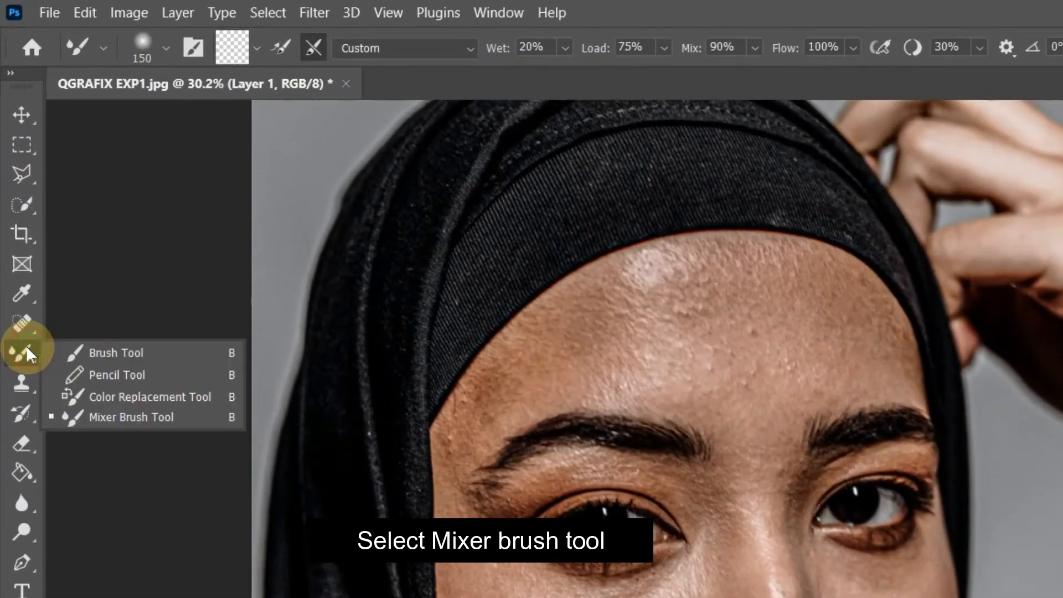
click(197, 416)
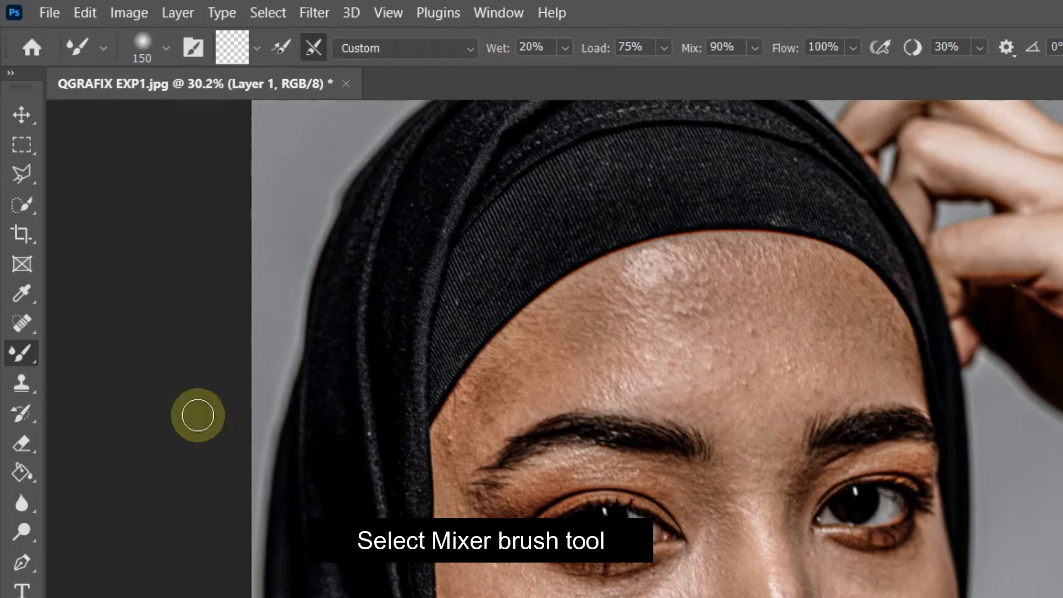
Configure the Mixer Brush with the Custom blend, Wet 20%, Load 75%, Mix 90%, Flow 100% and Smoothing 30%, cleaning after each stroke.
click(308, 47)
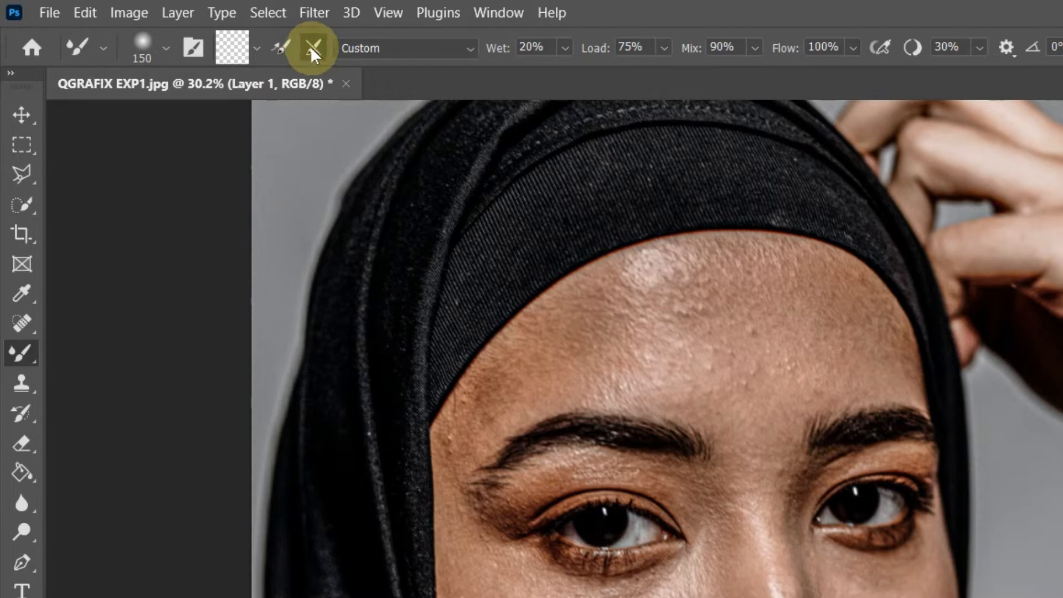
click(431, 47)
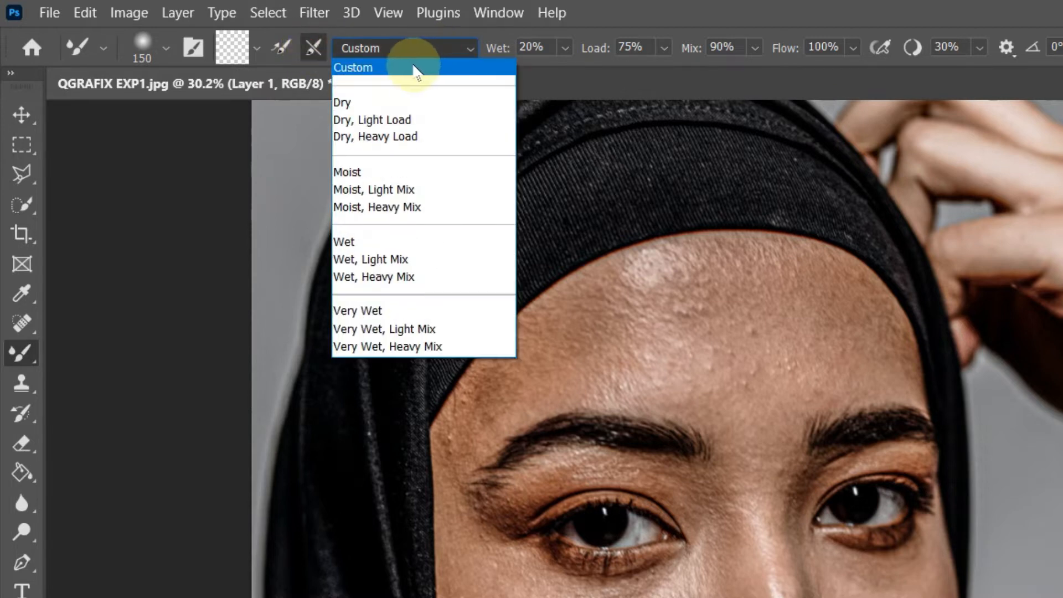
click(414, 68)
click(549, 48)
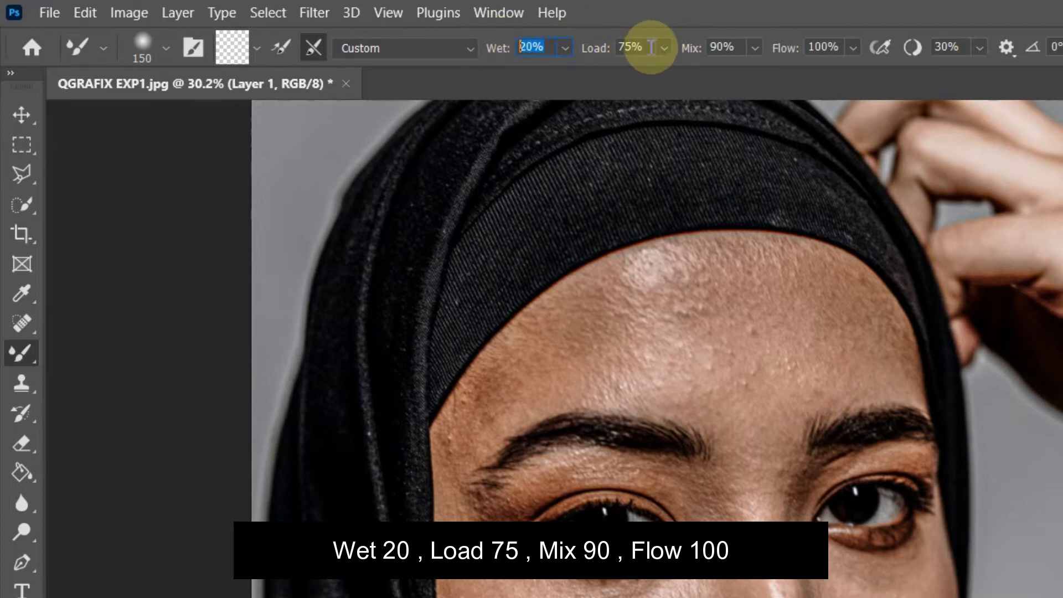
click(624, 49)
click(740, 46)
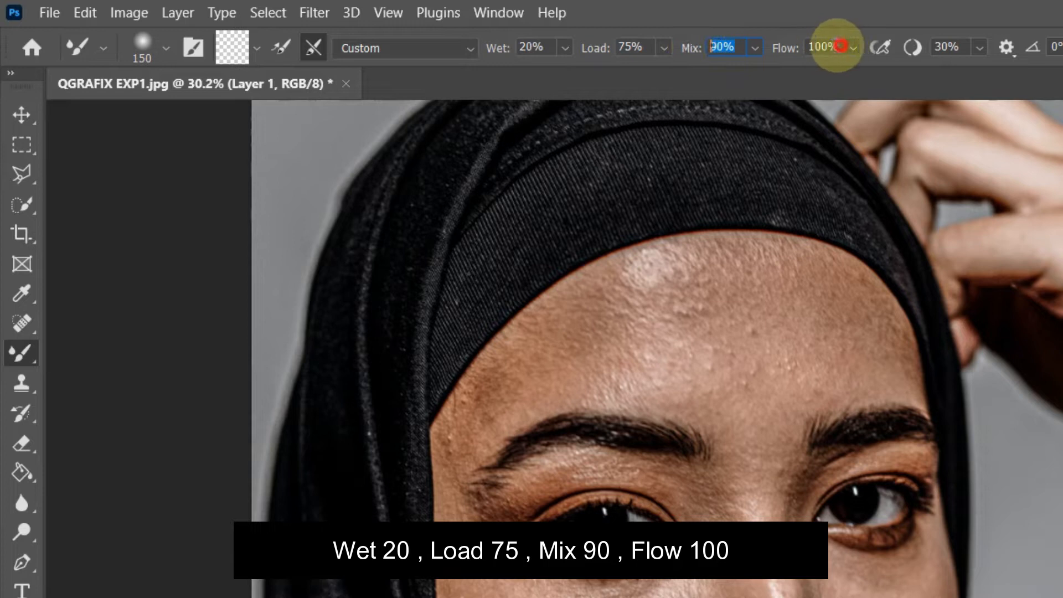
click(835, 46)
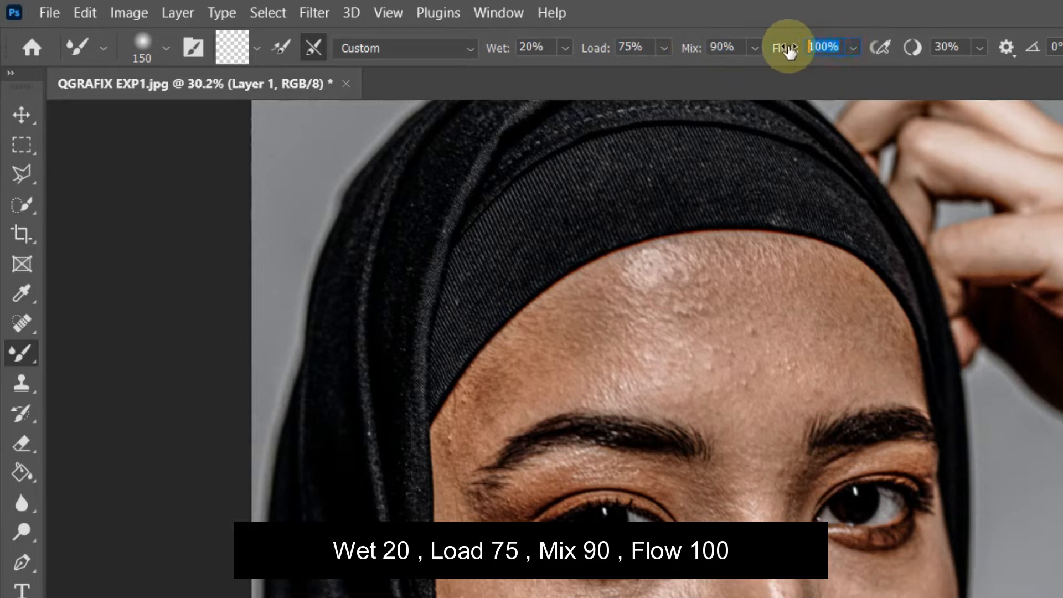
click(962, 48)
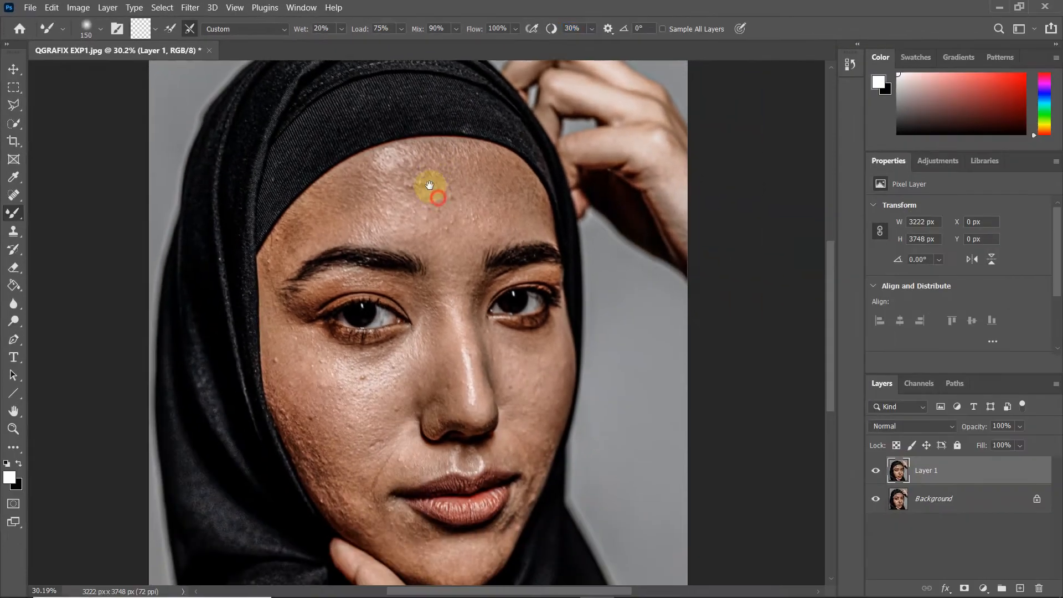
Smooth the skin under the eye on the image's left out to the hijab edge with a 250 px brush.
scroll(430, 188, up, 1)
drag(442, 258, 434, 161)
drag(442, 289, 452, 279)
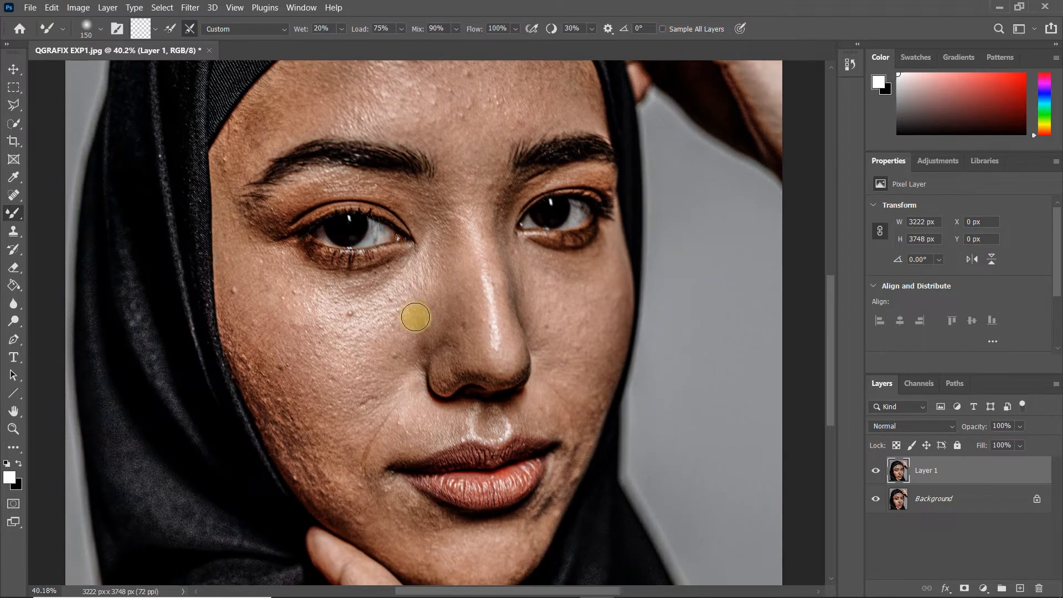
scroll(415, 316, up, 1)
drag(365, 330, 340, 297)
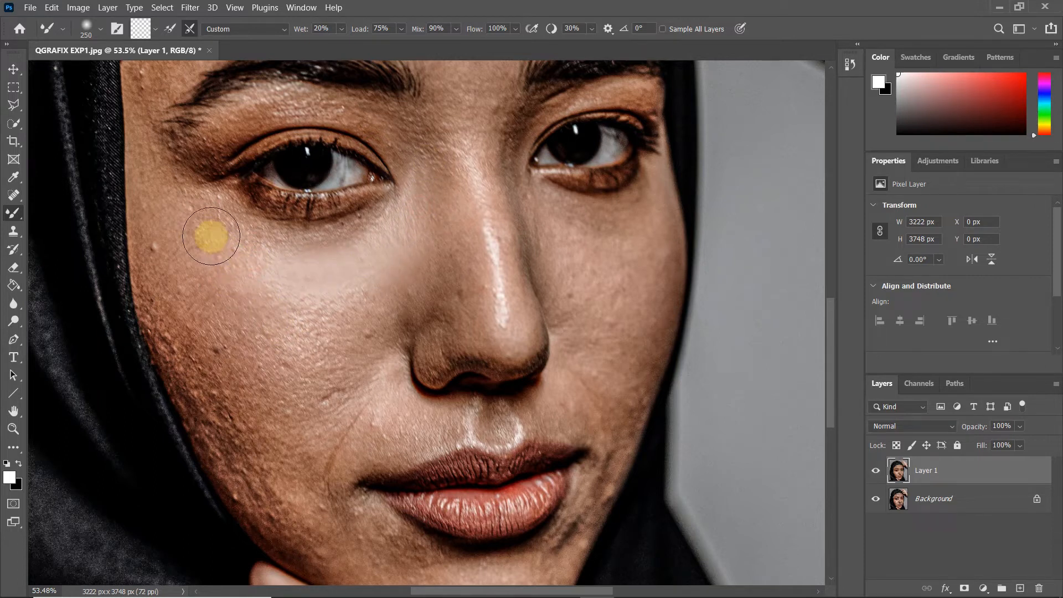
mouse_move(340, 246)
mouse_down()
mouse_move(219, 241)
mouse_move(176, 250)
mouse_up()
drag(179, 301, 189, 310)
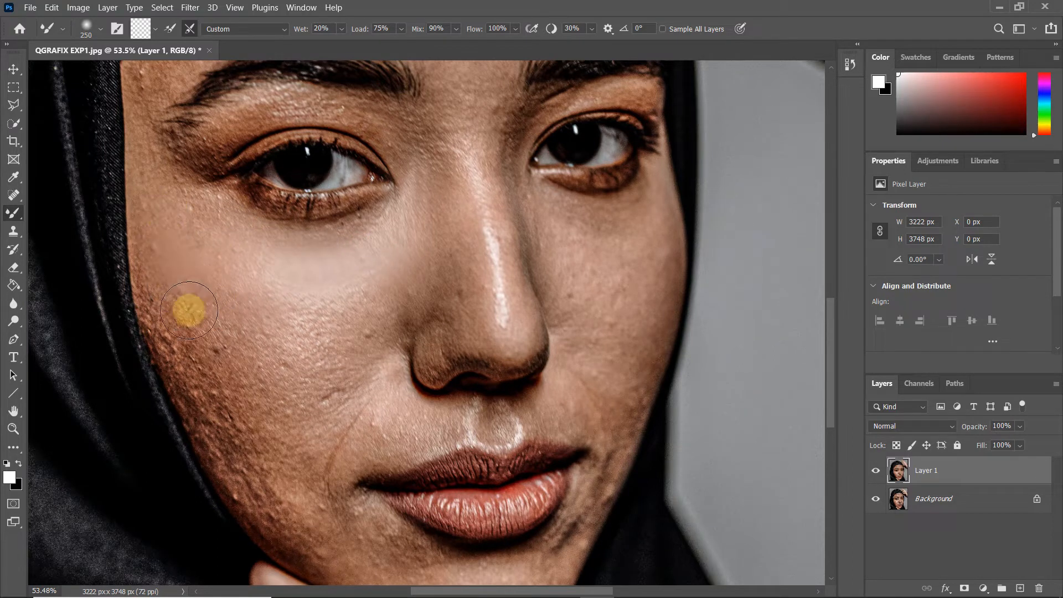
Blend the middle of the same cheek down toward the mouth corner with the 250 px brush.
drag(239, 357, 232, 320)
mouse_move(288, 355)
mouse_down()
mouse_move(387, 315)
mouse_move(309, 374)
mouse_move(284, 374)
mouse_up()
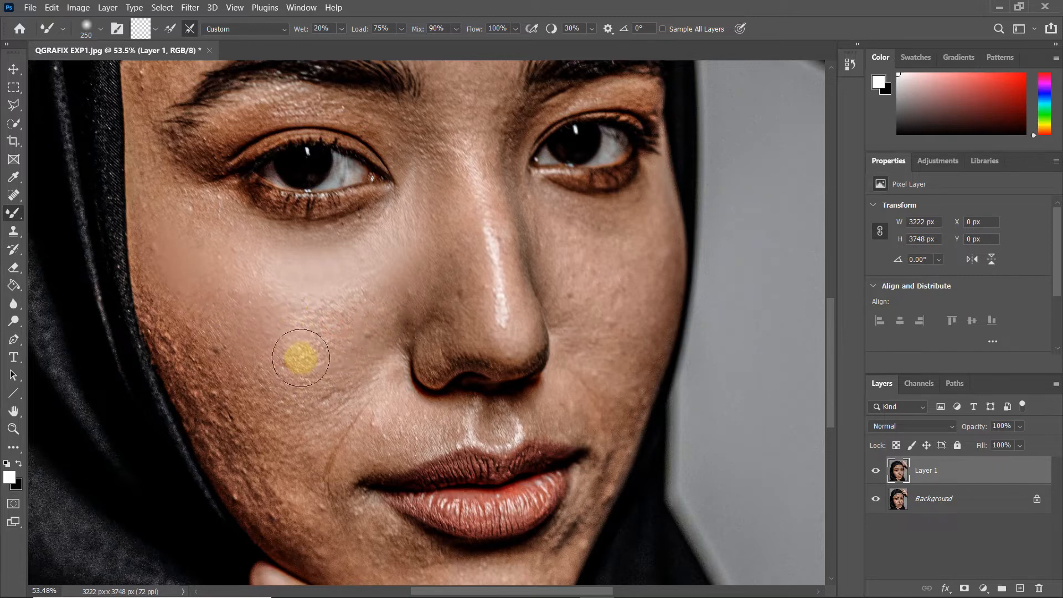
mouse_move(323, 314)
mouse_down()
mouse_move(380, 320)
mouse_move(344, 367)
mouse_up()
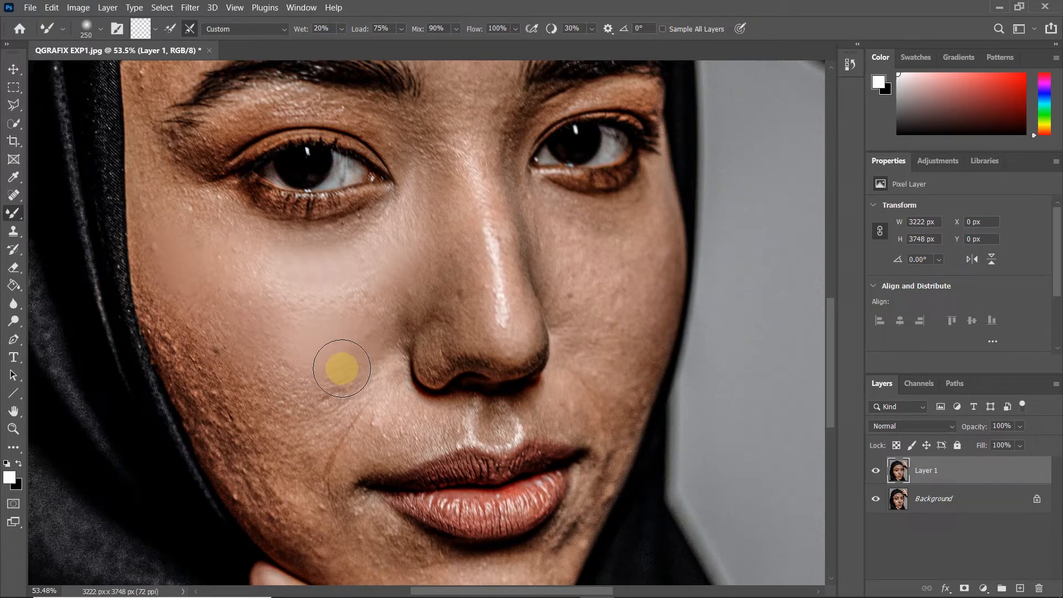
scroll(342, 367, up, 1)
mouse_move(217, 332)
mouse_down()
mouse_move(261, 334)
mouse_move(286, 307)
mouse_move(300, 355)
mouse_move(327, 336)
mouse_move(336, 283)
mouse_move(283, 268)
mouse_move(327, 300)
mouse_move(338, 337)
mouse_move(294, 280)
mouse_move(307, 308)
mouse_move(222, 236)
mouse_move(240, 329)
mouse_move(212, 297)
mouse_move(240, 394)
mouse_move(237, 325)
mouse_move(255, 317)
mouse_move(301, 410)
mouse_move(282, 370)
mouse_move(333, 383)
mouse_up()
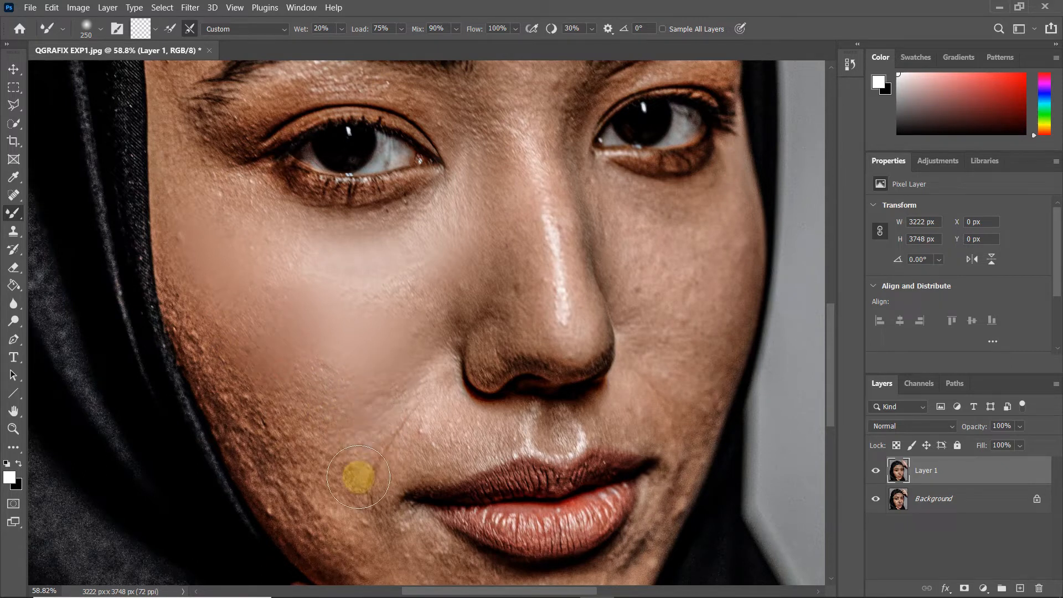
Smooth the blemished outer cheek along the hijab edge on the image's left with a 150 px brush.
scroll(292, 432, up, 3)
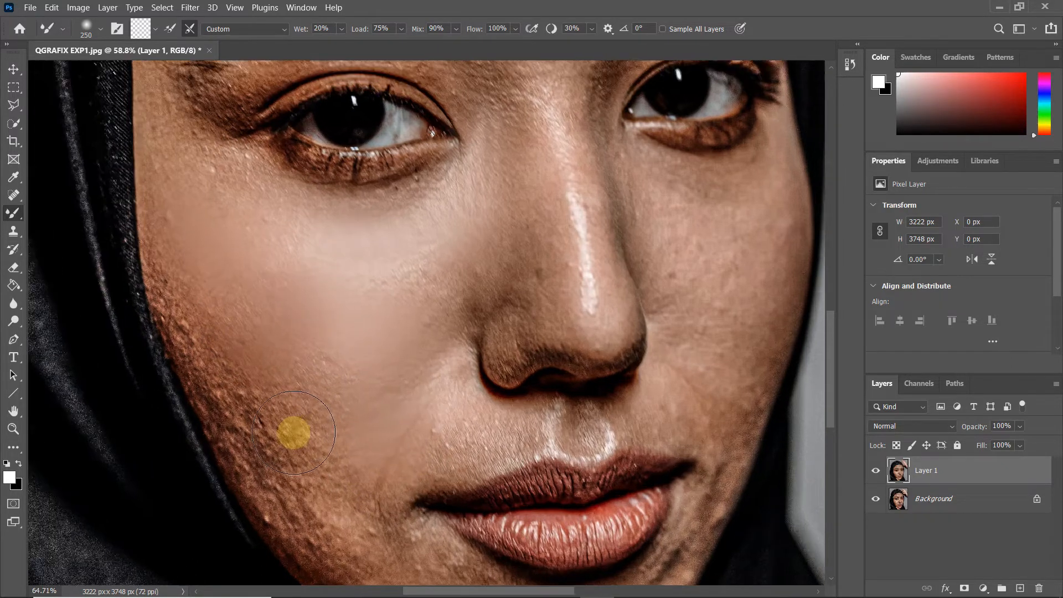
key(bracketleft)
key(bracketleft)
key(bracketleft)
key(bracketleft)
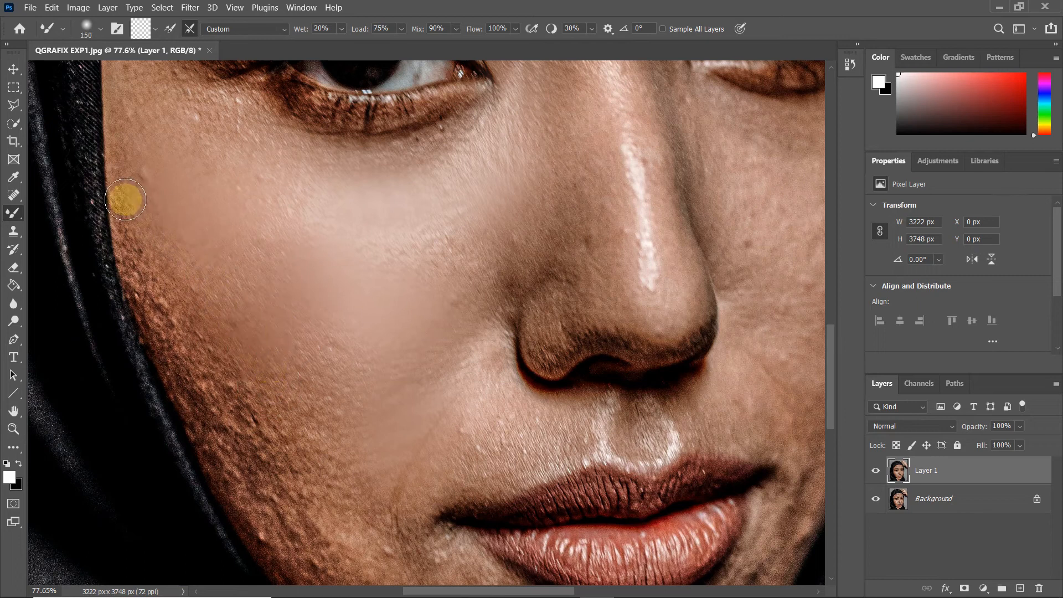
mouse_move(135, 255)
mouse_down()
mouse_move(148, 327)
mouse_move(173, 325)
mouse_move(166, 338)
mouse_up()
mouse_move(232, 334)
mouse_down()
mouse_move(269, 388)
mouse_move(314, 411)
mouse_up()
drag(332, 358, 321, 426)
drag(218, 369, 244, 418)
drag(190, 332, 181, 394)
drag(161, 349, 191, 388)
drag(265, 382, 288, 438)
drag(288, 438, 242, 349)
mouse_move(171, 343)
mouse_down()
mouse_move(176, 382)
mouse_move(211, 398)
mouse_up()
drag(254, 353, 287, 404)
mouse_move(193, 397)
mouse_down()
mouse_move(144, 295)
mouse_move(178, 397)
mouse_move(157, 359)
mouse_move(174, 371)
mouse_move(95, 200)
mouse_up()
mouse_move(255, 434)
mouse_down()
mouse_move(119, 296)
mouse_move(58, 274)
mouse_move(98, 333)
mouse_up()
mouse_move(168, 380)
mouse_down()
mouse_move(107, 349)
mouse_move(230, 434)
mouse_move(194, 347)
mouse_move(182, 249)
mouse_move(128, 238)
mouse_move(186, 272)
mouse_move(175, 276)
mouse_up()
Smooth the jaw between the mouth corner and the fingers with a 125 px brush.
scroll(186, 273, down, 2)
mouse_move(224, 350)
mouse_down()
mouse_move(214, 321)
mouse_move(211, 344)
mouse_up()
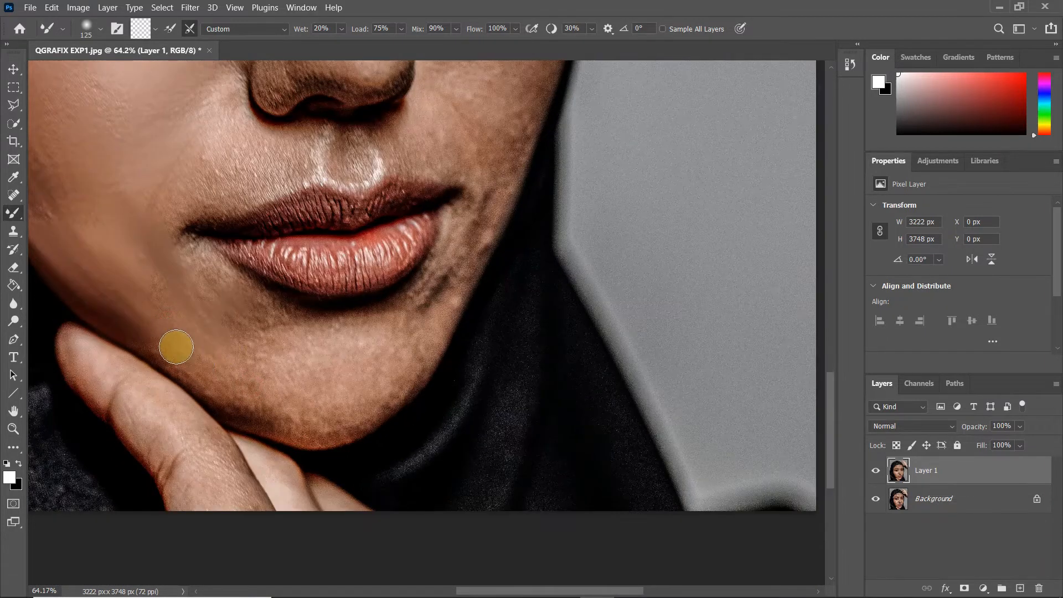
drag(250, 396, 249, 382)
drag(232, 303, 396, 444)
Even out the whole cheek on the image's left and the skin beside the nose with a 300 px brush.
scroll(332, 431, down, 3)
key(bracketright)
key(bracketright)
key(bracketright)
key(bracketright)
key(bracketright)
drag(226, 277, 246, 299)
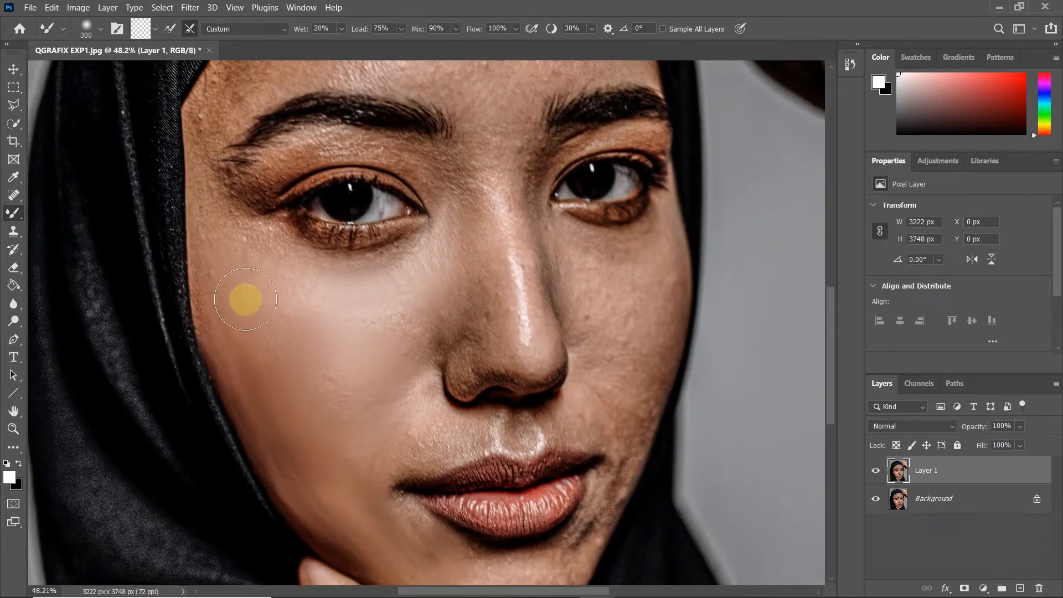
mouse_move(427, 338)
mouse_down()
mouse_move(268, 318)
mouse_move(302, 254)
mouse_up()
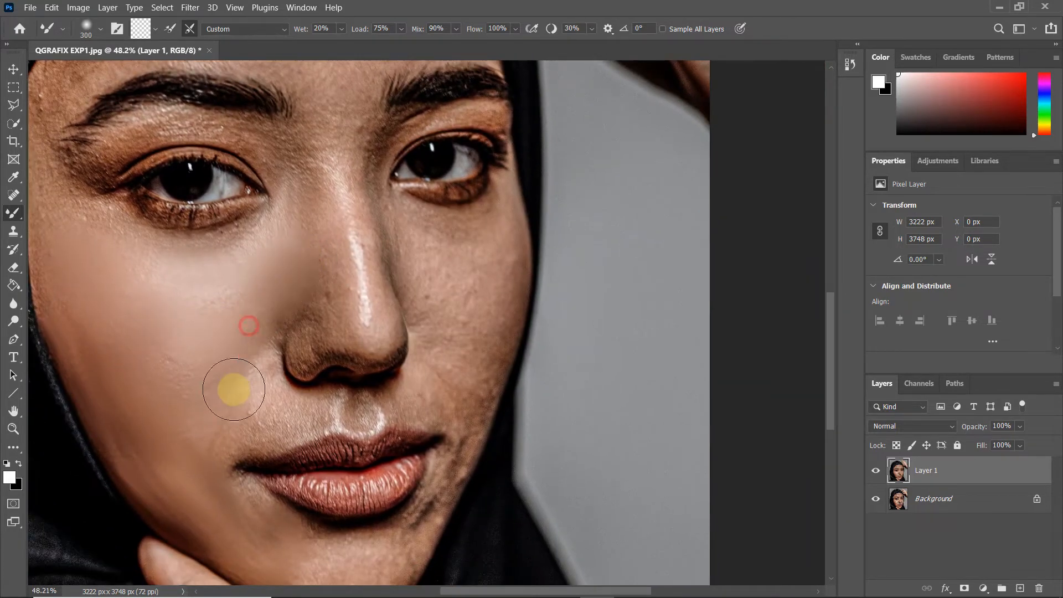
Smooth the skin between the nostril and the upper lip with a 175 px brush.
scroll(247, 409, up, 3)
key(bracketleft)
key(bracketleft)
key(bracketleft)
drag(266, 410, 246, 424)
drag(409, 408, 271, 400)
drag(271, 399, 207, 395)
Blend the nose bridge and its shaded side with the 175 px brush.
scroll(370, 387, down, 3)
drag(253, 154, 197, 162)
scroll(180, 299, up, 4)
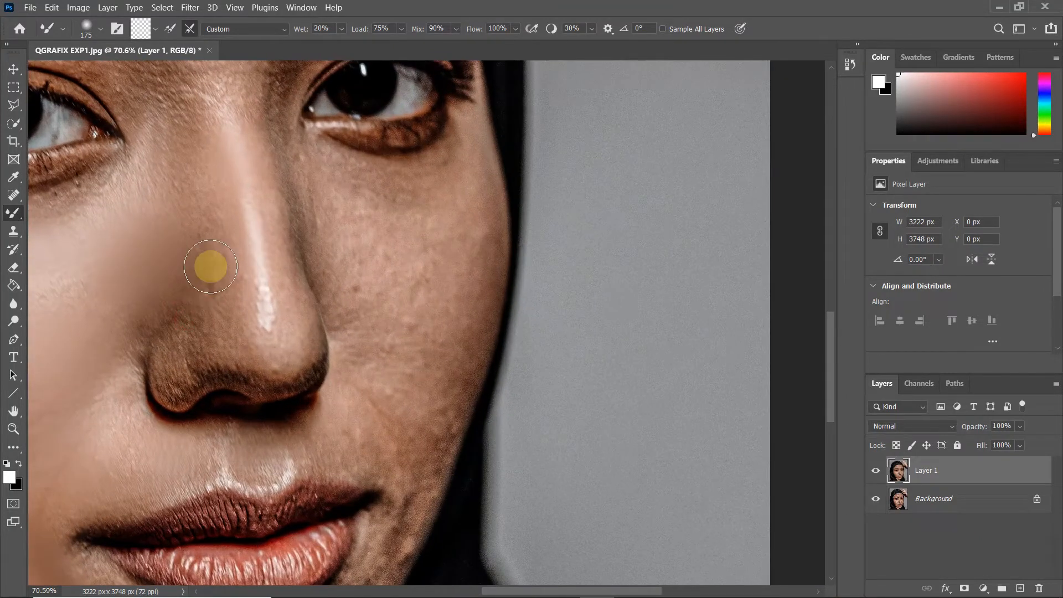
drag(210, 268, 268, 277)
drag(183, 346, 255, 344)
Smooth the lower side of the nose above the nostril with a 100 px brush.
scroll(256, 344, up, 6)
key(bracketleft)
key(bracketleft)
key(bracketleft)
drag(367, 314, 310, 366)
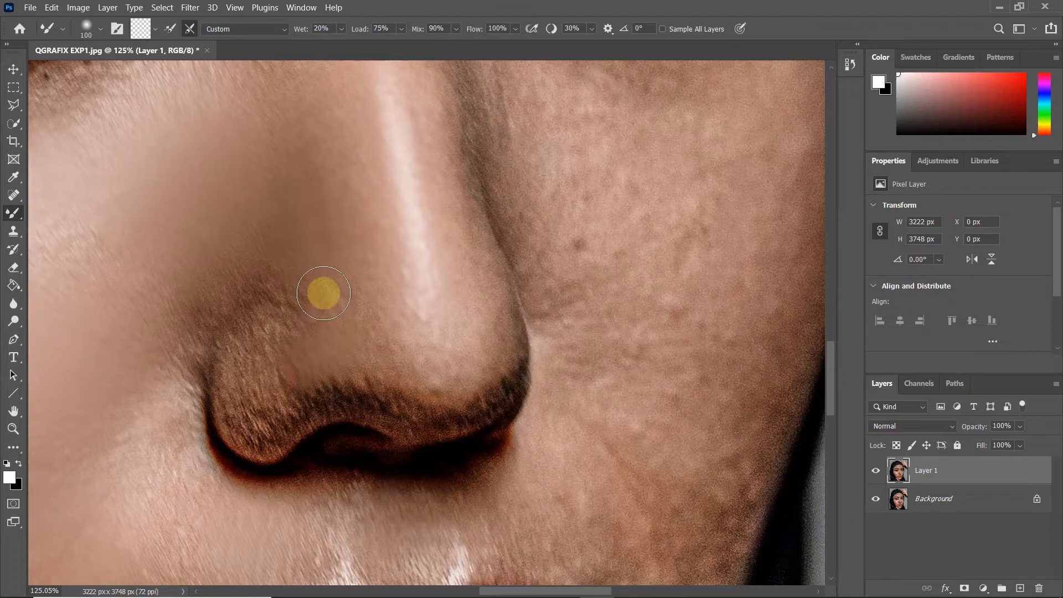
Smooth the nostril wing on the image's left with a smaller brush, following the nose contour.
scroll(431, 396, up, 3)
key(bracketleft)
key(bracketleft)
key(bracketleft)
key(bracketleft)
mouse_move(434, 401)
mouse_down()
mouse_move(359, 404)
mouse_move(410, 414)
mouse_move(280, 408)
mouse_move(280, 380)
mouse_move(241, 413)
mouse_move(201, 415)
mouse_move(201, 452)
mouse_move(181, 268)
mouse_move(205, 241)
mouse_move(243, 298)
mouse_move(175, 226)
mouse_move(125, 350)
mouse_move(196, 314)
mouse_move(184, 384)
mouse_up()
Blend the nose tip and the dark underside above the nostrils, using a brush of about 70 px.
key(bracketright)
key(bracketright)
key(bracketright)
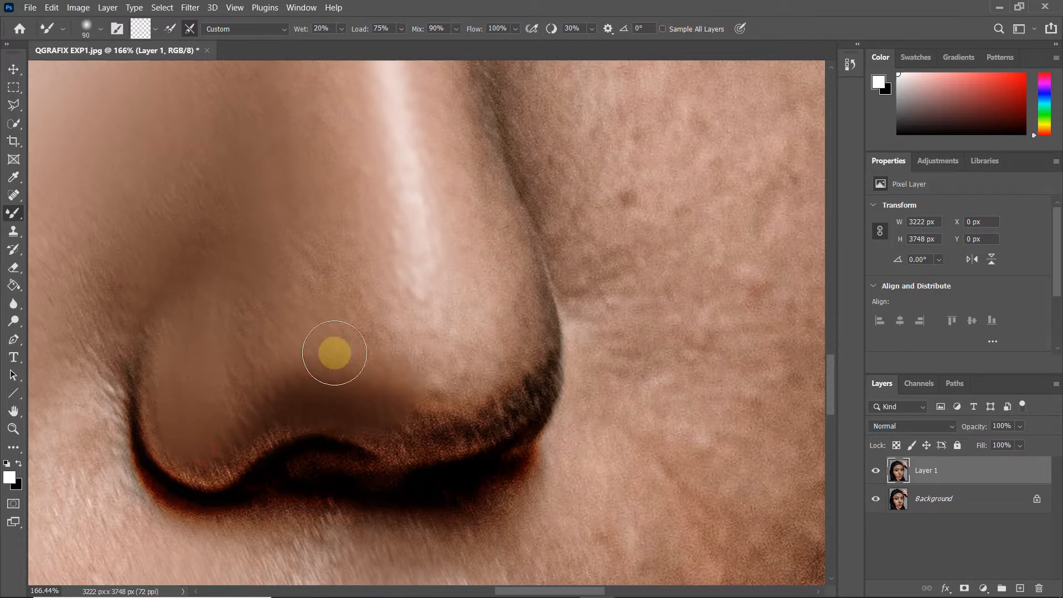
scroll(334, 351, right, 3)
mouse_move(326, 397)
mouse_down()
mouse_move(379, 312)
mouse_move(249, 463)
mouse_up()
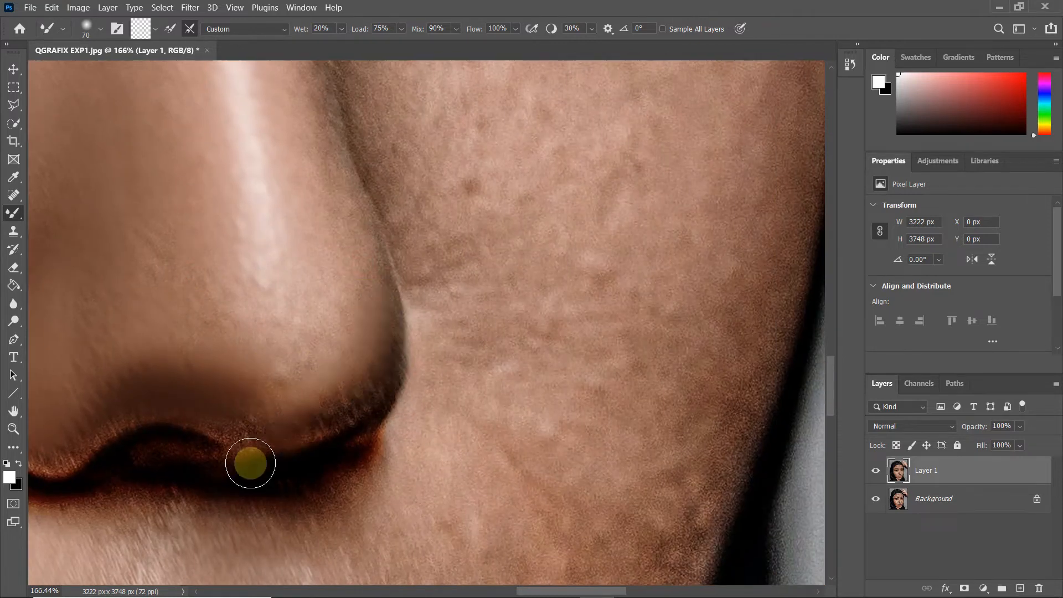
Smooth the cheek on the image's right beside the nose with a 175 px brush.
scroll(284, 320, down, 8)
scroll(289, 285, up, 4)
key(bracketright)
drag(261, 325, 279, 342)
drag(384, 312, 333, 418)
drag(401, 437, 318, 287)
scroll(318, 287, up, 4)
mouse_move(417, 187)
mouse_down()
mouse_move(405, 237)
mouse_move(256, 252)
mouse_move(328, 287)
mouse_up()
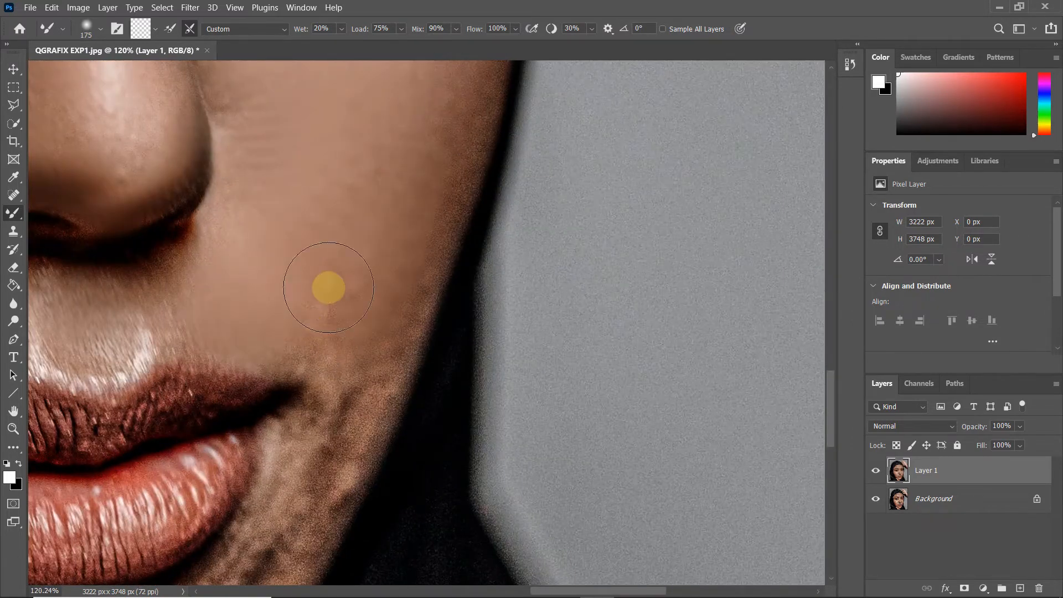
Smooth the blotchy skin between the mouth corner and the jawline on the image's right with a smaller brush.
scroll(337, 289, down, 2)
key(bracketleft)
key(bracketleft)
key(bracketleft)
drag(388, 315, 351, 371)
drag(289, 502, 380, 303)
drag(404, 255, 354, 342)
drag(434, 233, 354, 341)
Smooth the chin below the lower lip with a 150 px brush.
scroll(350, 346, down, 4)
key(bracketleft)
scroll(343, 403, down, 2)
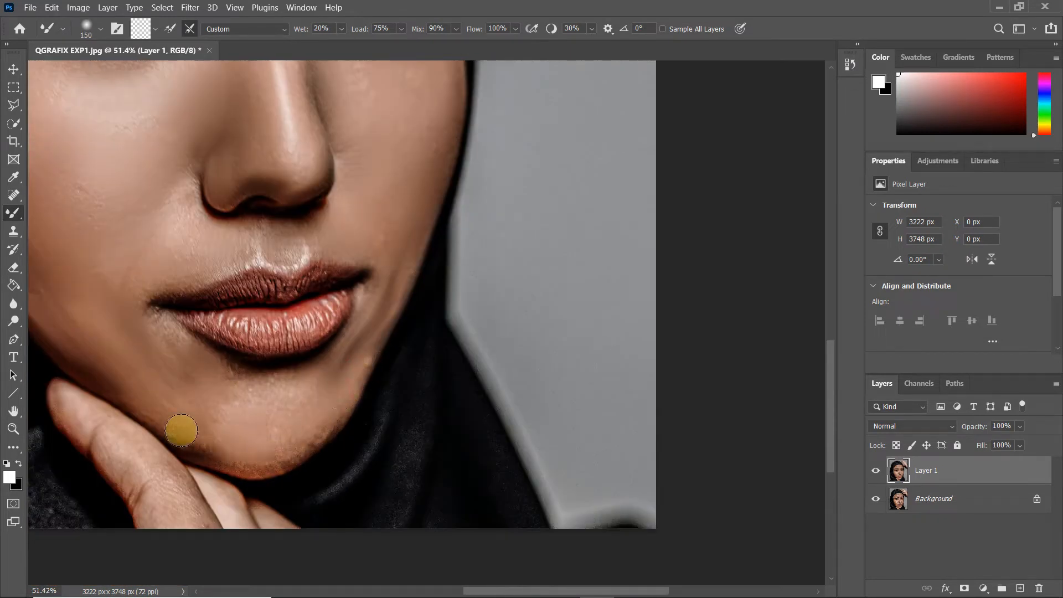
drag(208, 362, 277, 373)
scroll(267, 373, down, 3)
Blend the upper nose bridge between the eyebrows with the 150 px brush.
drag(308, 323, 306, 457)
scroll(305, 298, up, 1)
drag(305, 299, 442, 361)
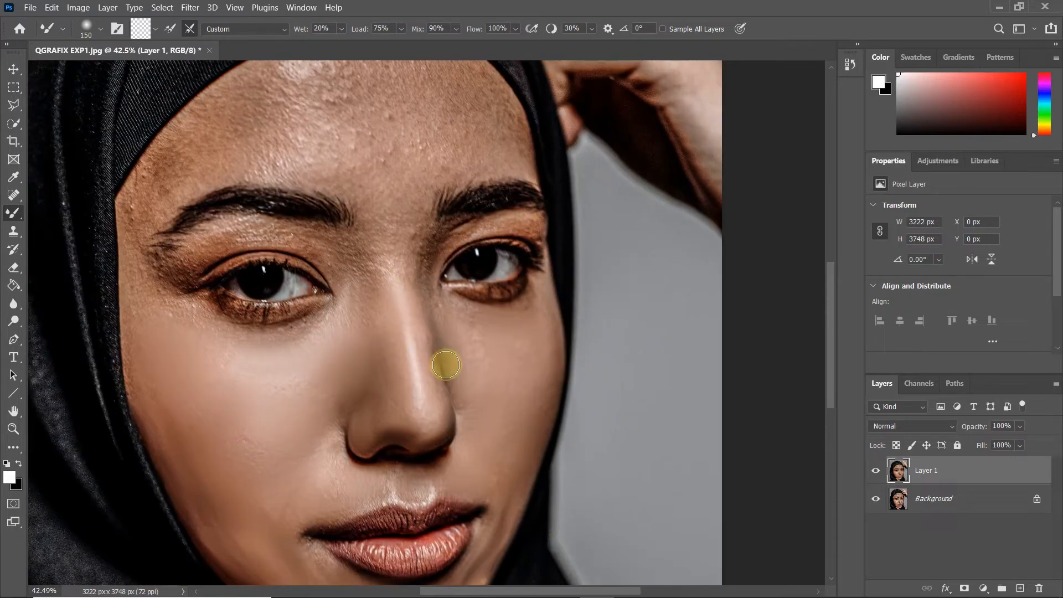
scroll(388, 249, up, 3)
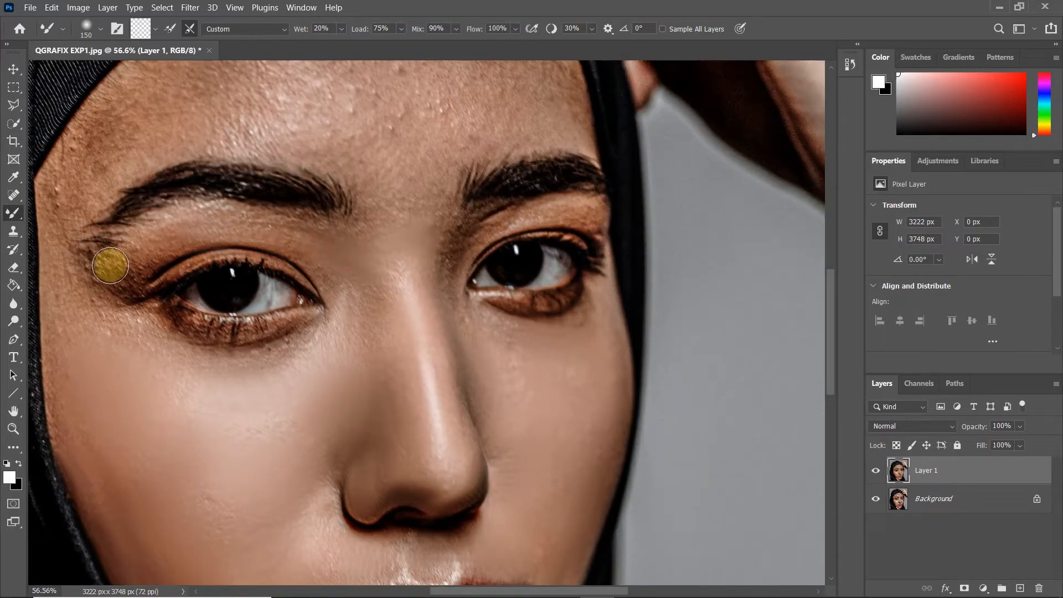
Smooth the temple and the skin around the outer eyebrow on the image's left with the 150 px brush.
drag(119, 303, 176, 320)
scroll(206, 191, down, 1)
drag(207, 191, 221, 289)
drag(233, 225, 166, 306)
scroll(244, 373, up, 2)
mouse_move(332, 133)
mouse_down()
mouse_move(331, 264)
mouse_move(137, 348)
mouse_up()
Smooth the forehead above the eyebrow on the image's left with the 150 px brush.
scroll(265, 330, up, 5)
drag(490, 392, 333, 393)
drag(443, 197, 342, 255)
drag(470, 175, 346, 190)
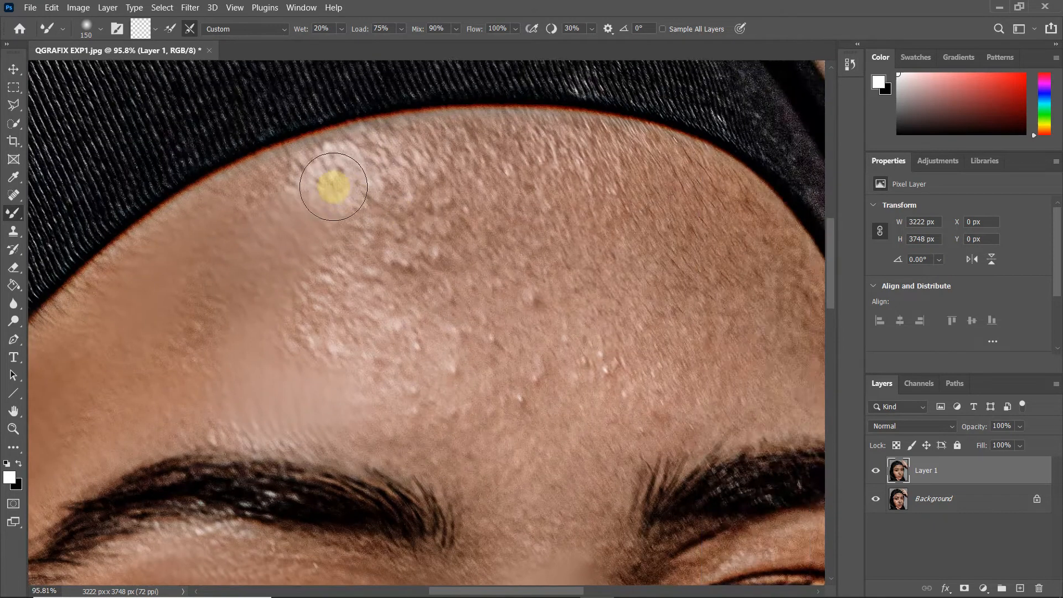
Smooth the upper forehead along the hijab edge with the 150 px brush.
scroll(347, 189, up, 2)
drag(409, 152, 307, 174)
drag(519, 147, 400, 153)
drag(628, 134, 435, 136)
drag(698, 147, 481, 162)
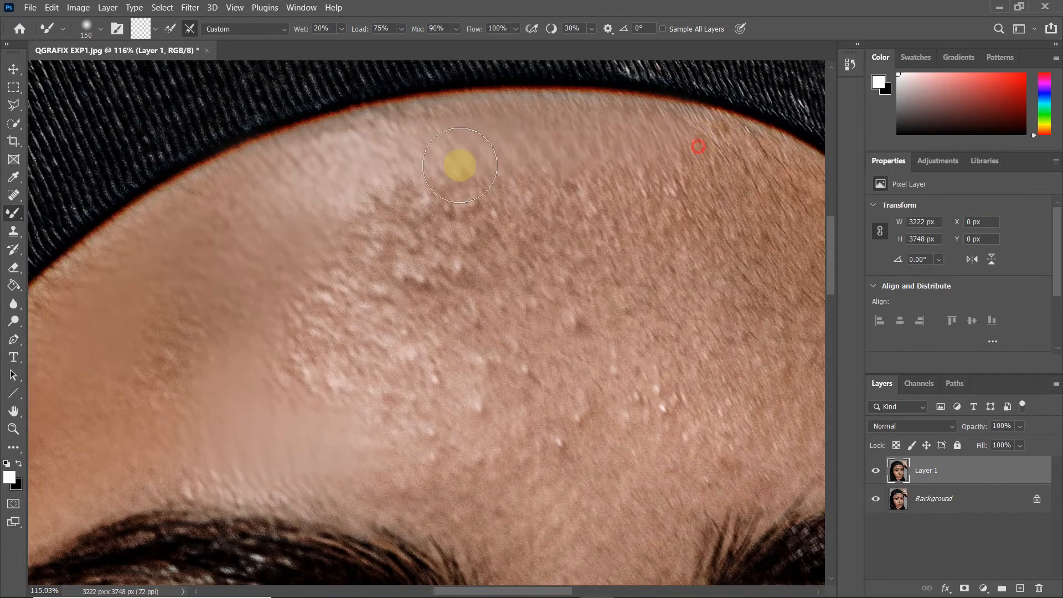
Blend the textured skin in the middle of the forehead with the 150 px brush.
drag(591, 218, 409, 219)
mouse_move(479, 204)
mouse_down()
mouse_move(426, 190)
mouse_move(321, 229)
mouse_up()
drag(487, 283, 376, 313)
drag(386, 368, 372, 309)
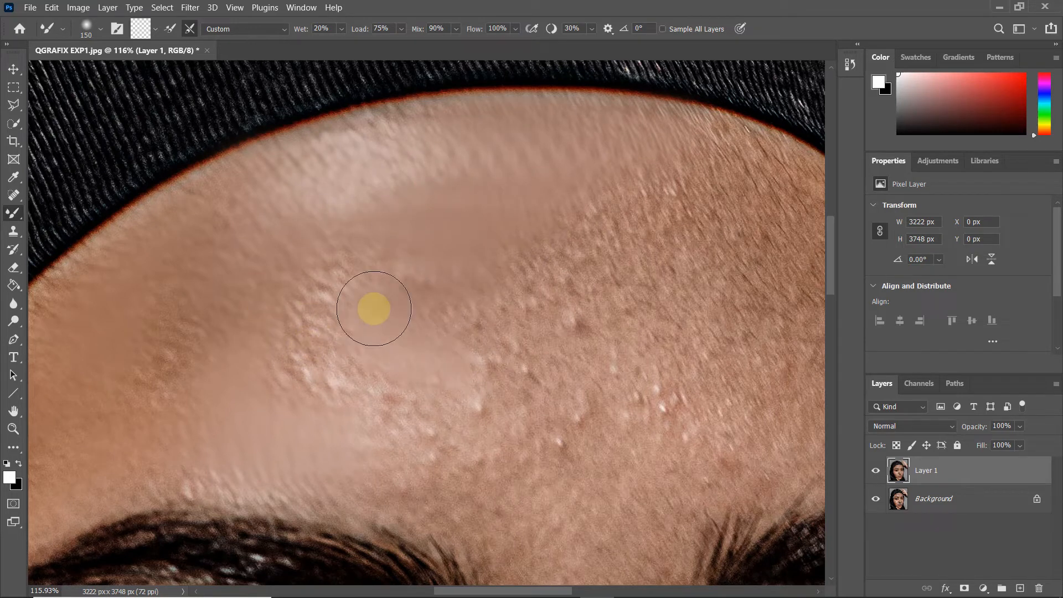
Even out the central forehead and the area above the eyebrows with a 250 px brush.
scroll(372, 308, down, 1)
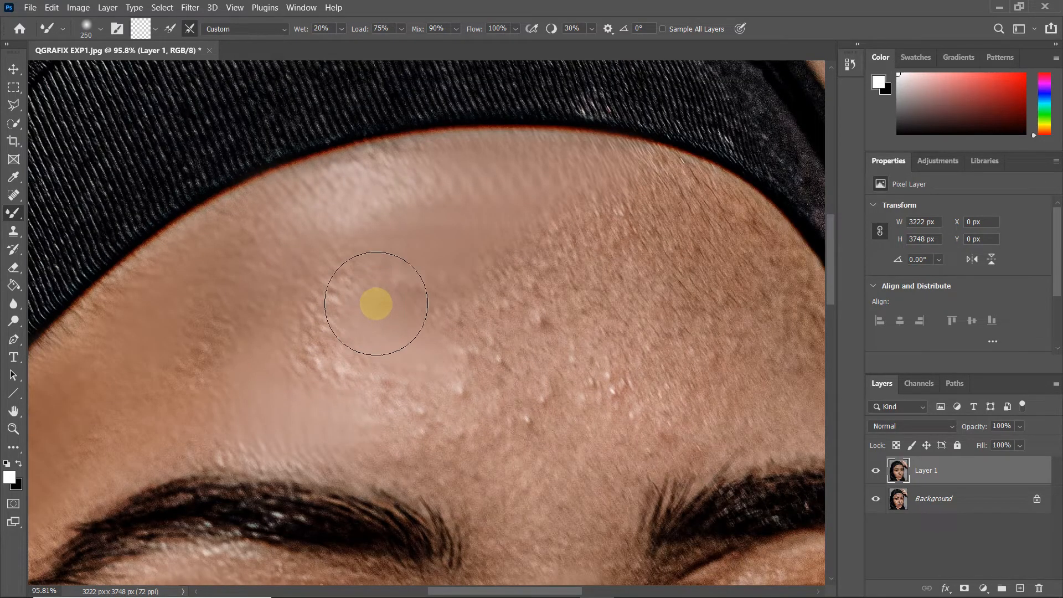
mouse_move(385, 302)
mouse_down()
mouse_move(308, 311)
mouse_move(354, 332)
mouse_move(377, 327)
mouse_move(261, 361)
mouse_move(290, 358)
mouse_move(209, 358)
mouse_up()
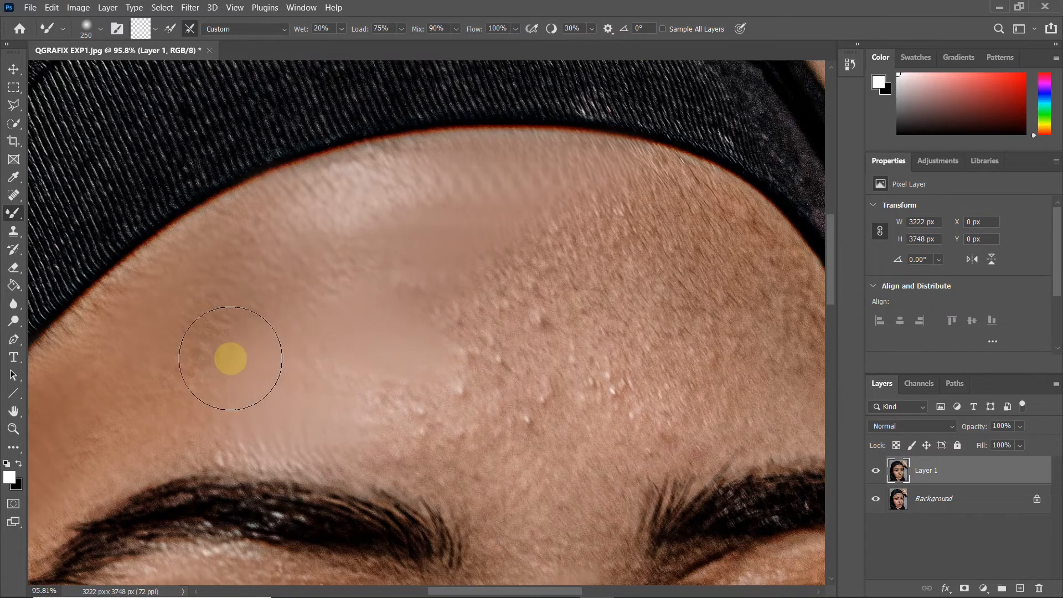
mouse_move(522, 348)
mouse_down()
mouse_move(588, 379)
mouse_move(581, 420)
mouse_move(415, 432)
mouse_move(591, 352)
mouse_move(633, 252)
mouse_move(583, 218)
mouse_move(703, 284)
mouse_move(683, 346)
mouse_move(622, 387)
mouse_move(640, 420)
mouse_move(564, 248)
mouse_move(397, 285)
mouse_move(59, 336)
mouse_move(249, 334)
mouse_up()
Smooth the forehead on the image's right above the eyebrow with the 250 px brush.
scroll(355, 336, down, 4)
key(space)
drag(507, 331, 332, 309)
scroll(332, 308, up, 3)
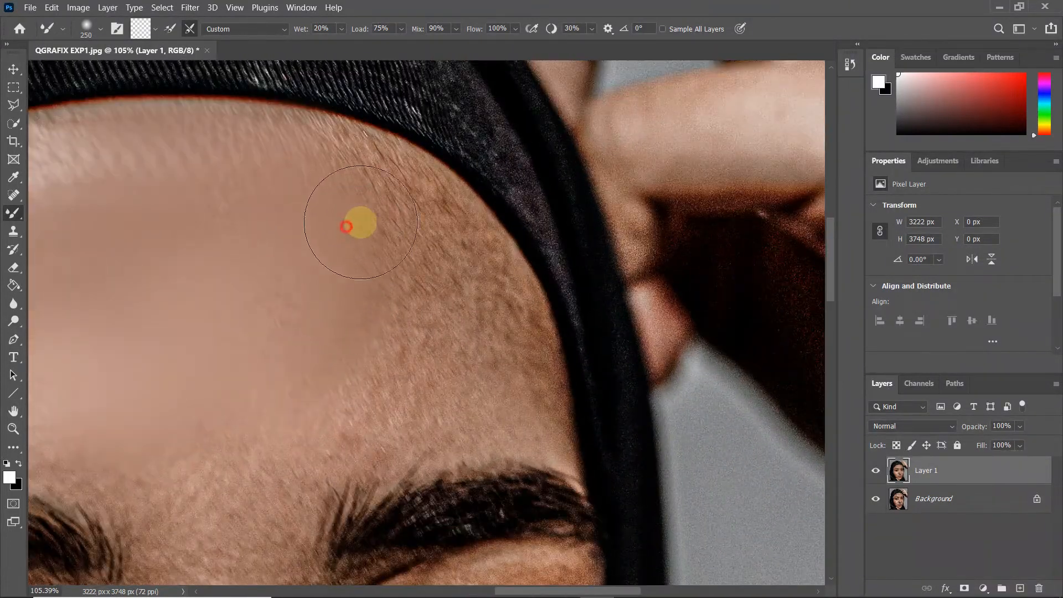
mouse_move(402, 247)
mouse_down()
mouse_move(422, 325)
mouse_move(370, 420)
mouse_move(337, 417)
mouse_move(220, 502)
mouse_up()
Smooth the outer forehead beside the hijab edge on the image's right with a 150 px brush.
scroll(332, 363, up, 1)
key(bracketleft)
key(bracketleft)
key(bracketleft)
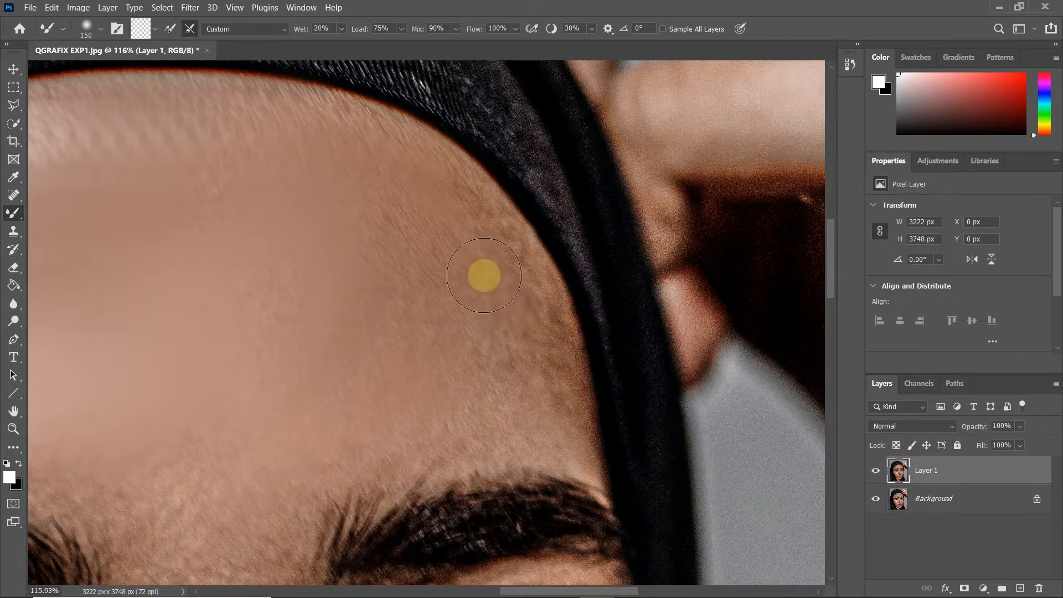
mouse_move(538, 354)
mouse_down()
mouse_move(364, 223)
mouse_move(423, 304)
mouse_up()
scroll(423, 304, down, 3)
drag(465, 342, 408, 351)
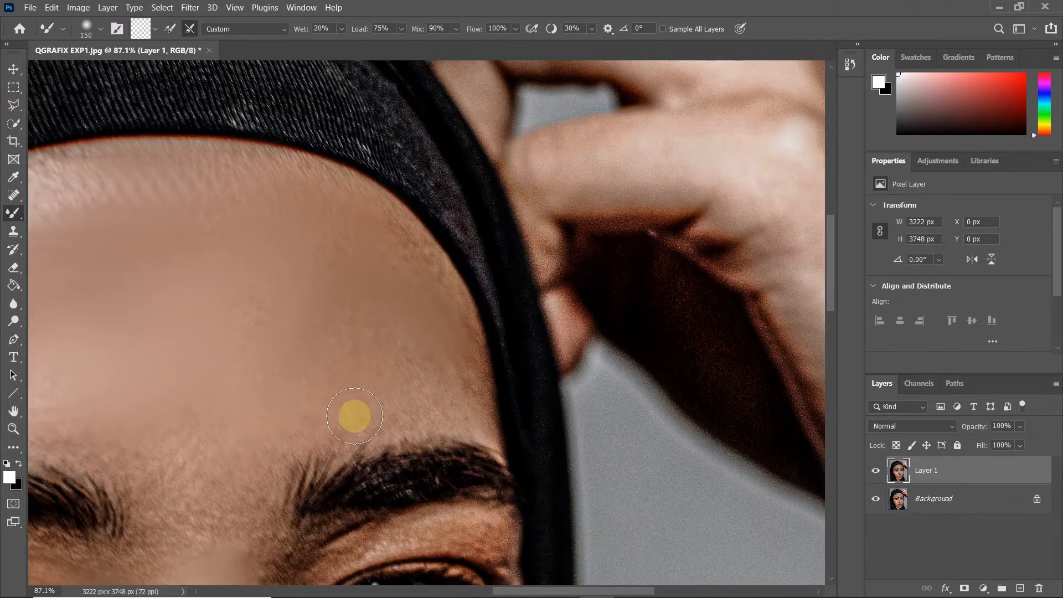
Blend the skin between the eyebrows and above the eyebrow on the image's left with the 150 px brush.
scroll(337, 339, down, 5)
mouse_move(242, 405)
mouse_down()
mouse_move(276, 337)
mouse_move(289, 387)
mouse_move(272, 428)
mouse_up()
scroll(276, 335, up, 5)
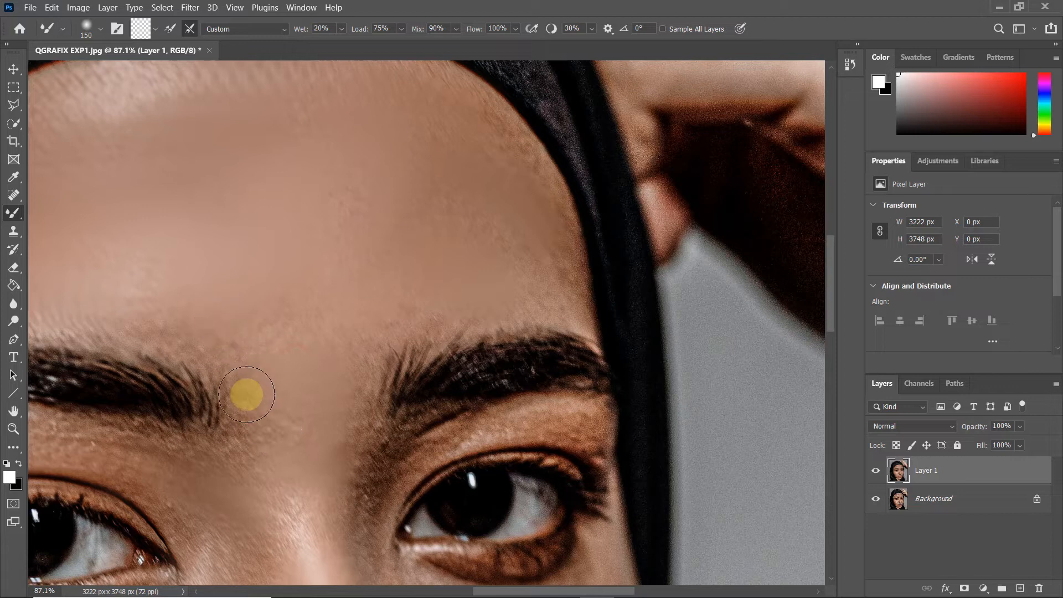
drag(146, 310, 208, 331)
mouse_move(244, 342)
mouse_down()
mouse_move(258, 465)
mouse_move(462, 380)
mouse_up()
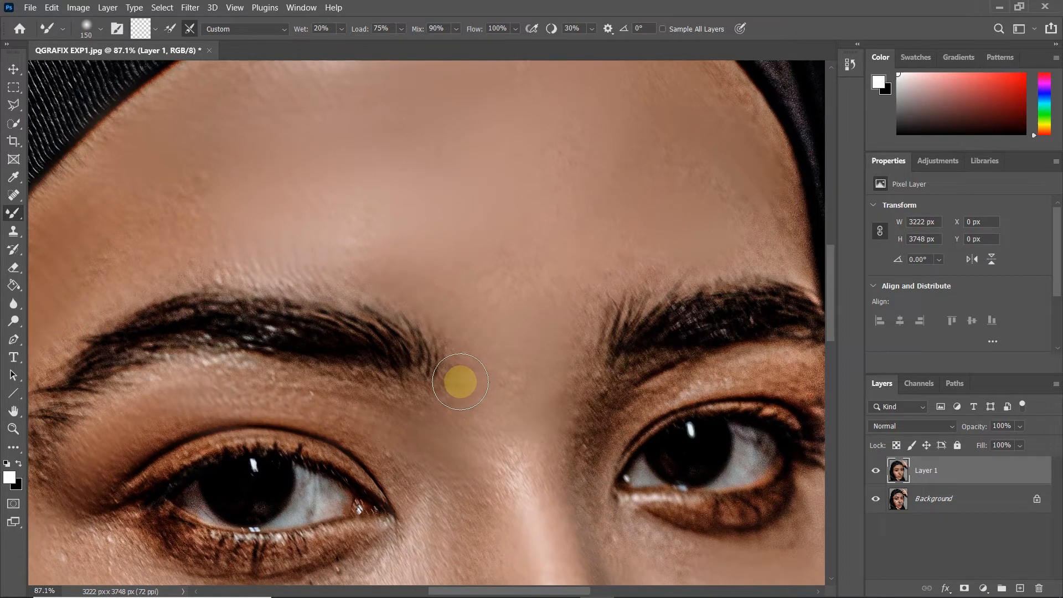
Smooth the skin between the eyebrows and upper eyelids of both eyes with a 100 px brush.
key(bracketleft)
key(bracketleft)
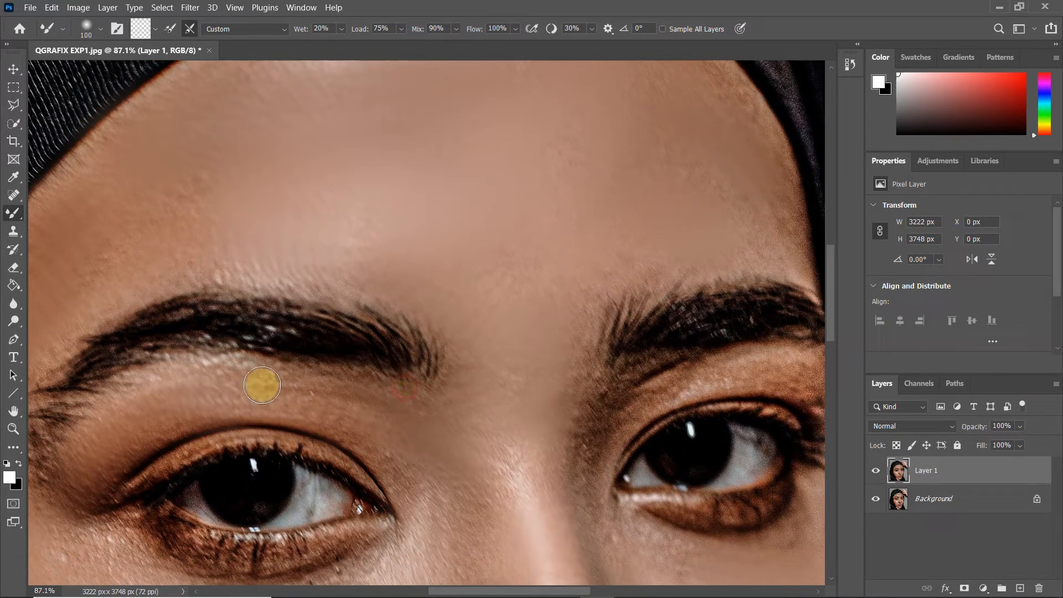
drag(179, 405, 227, 321)
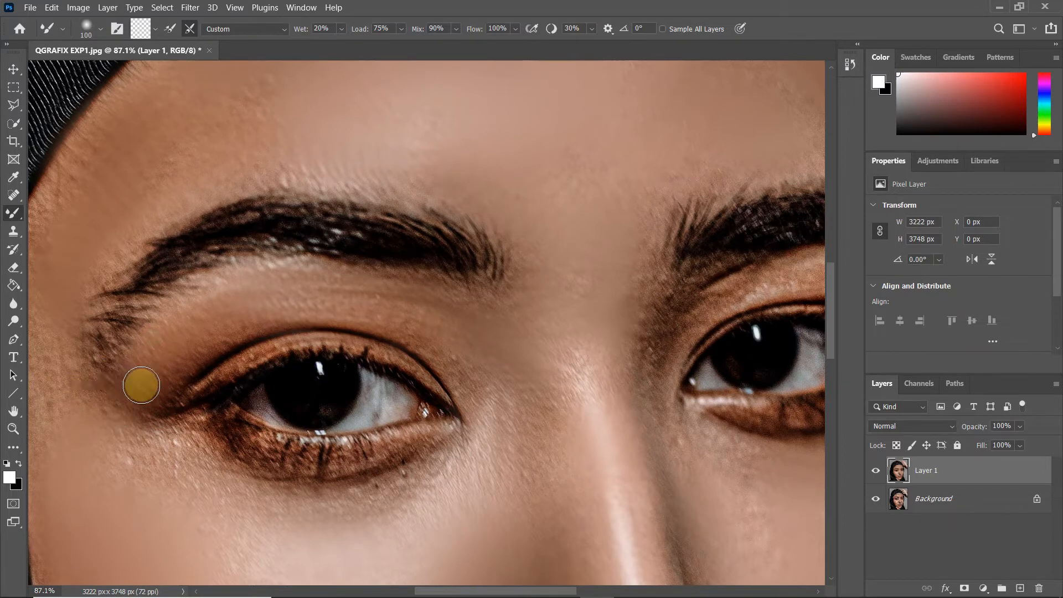
drag(550, 377, 323, 286)
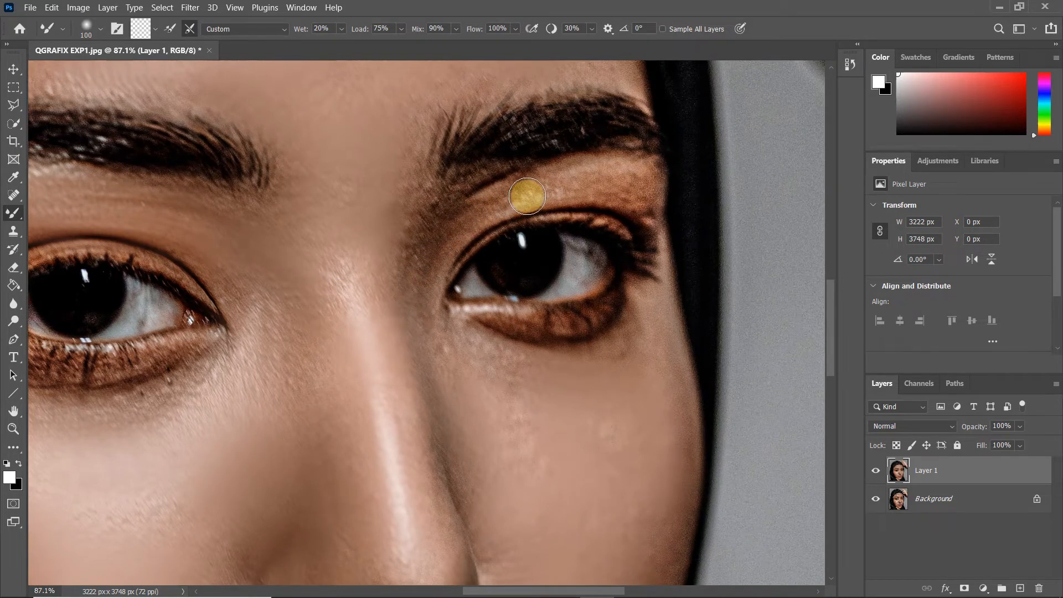
mouse_move(524, 178)
mouse_down()
mouse_move(432, 212)
mouse_move(435, 184)
mouse_move(371, 210)
mouse_up()
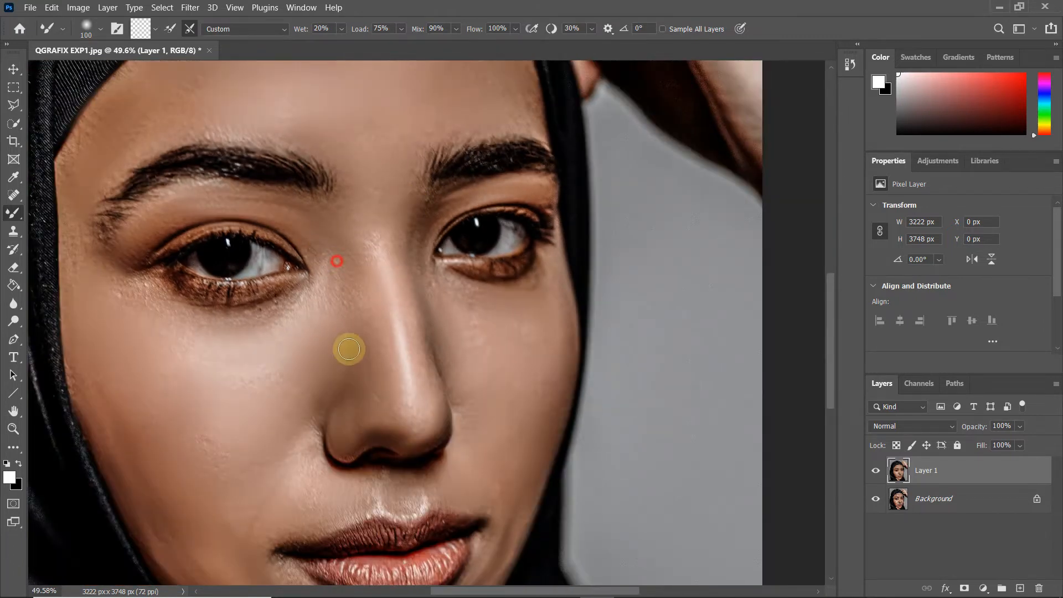
Blend the skin along the side of the nose bridge near the inner eye corner with the 100 px brush.
scroll(355, 309, down, 5)
drag(371, 310, 363, 299)
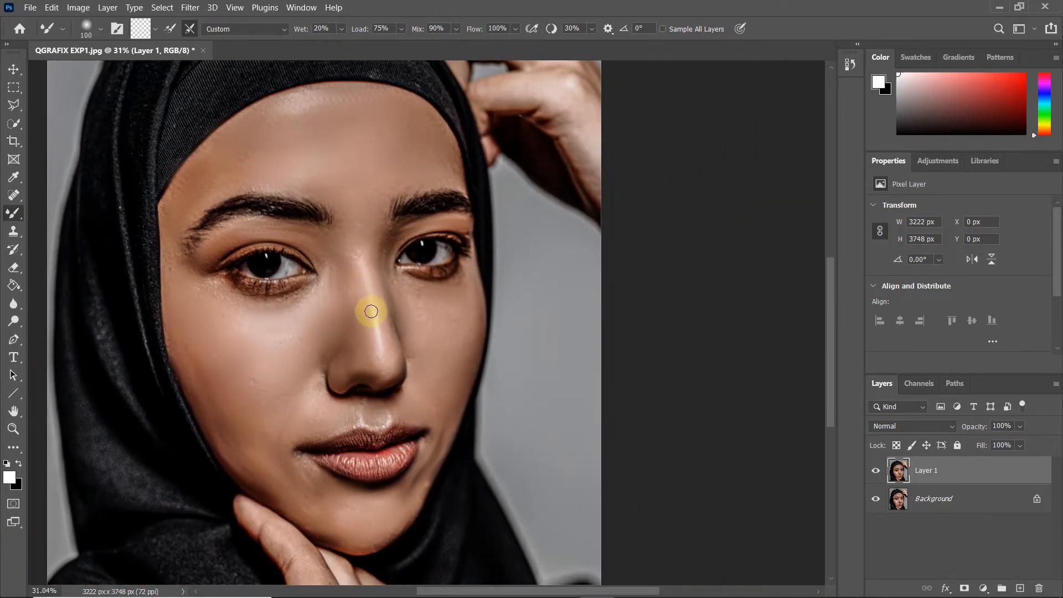
scroll(366, 304, up, 5)
mouse_move(423, 304)
mouse_down()
mouse_move(436, 279)
mouse_move(399, 256)
mouse_move(441, 278)
mouse_move(433, 344)
mouse_up()
scroll(508, 294, up, 2)
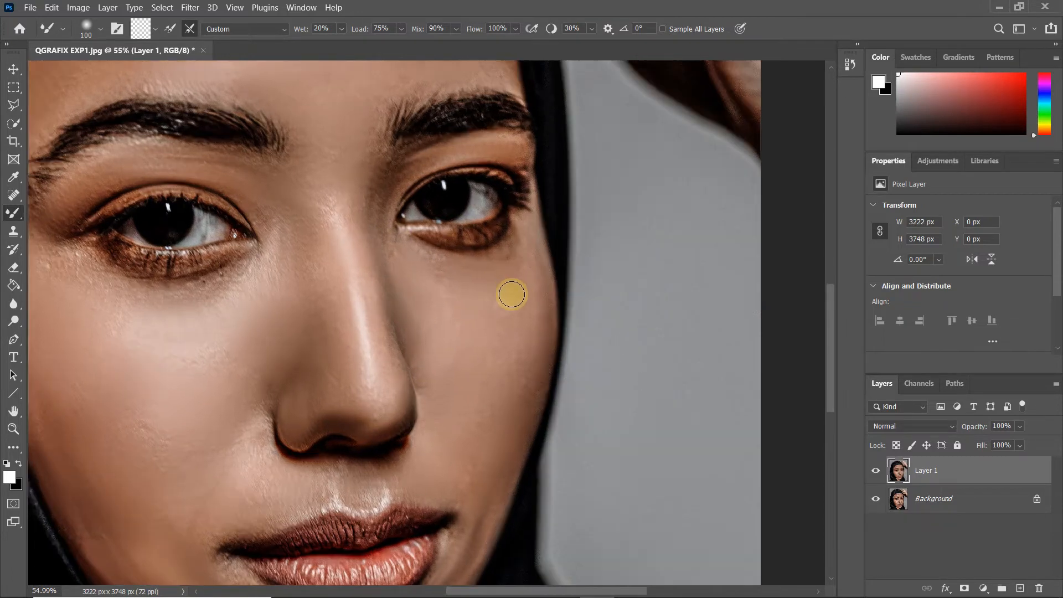
Smooth the cheek on the image's right and the skin around the mouth with the 100 px brush.
drag(457, 421, 449, 306)
scroll(377, 383, up, 3)
mouse_move(400, 389)
mouse_down()
mouse_move(349, 403)
mouse_move(441, 398)
mouse_move(273, 353)
mouse_move(234, 356)
mouse_move(361, 356)
mouse_up()
scroll(332, 363, down, 3)
mouse_move(294, 372)
mouse_down()
mouse_move(180, 445)
mouse_move(222, 485)
mouse_move(197, 473)
mouse_move(214, 491)
mouse_up()
scroll(221, 489, up, 5)
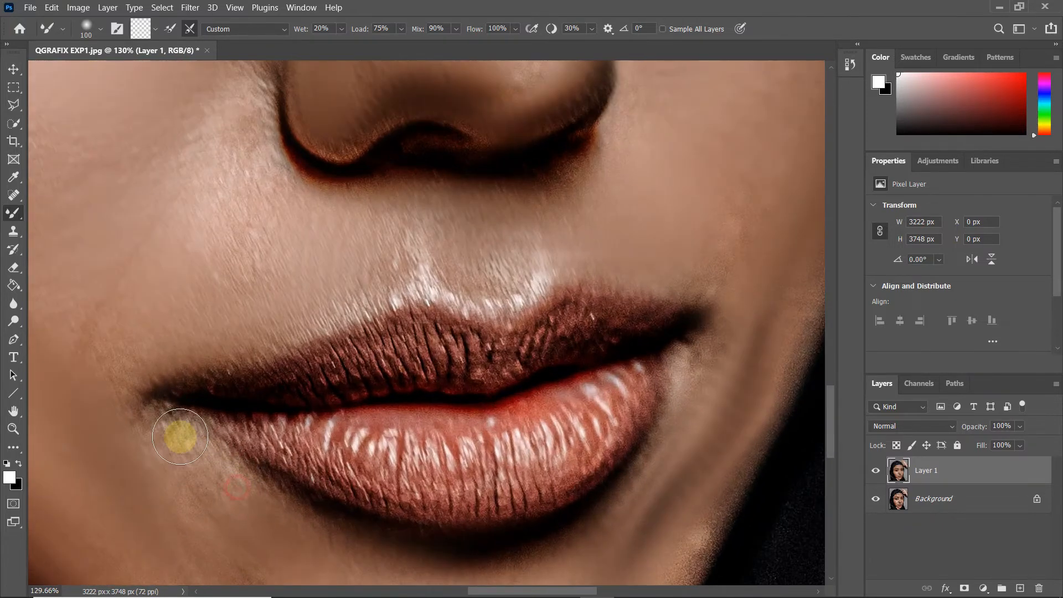
Even out the blemished cheek on the image's left with a large brush, reducing its size to 300 px and 250 px.
scroll(216, 384, down, 7)
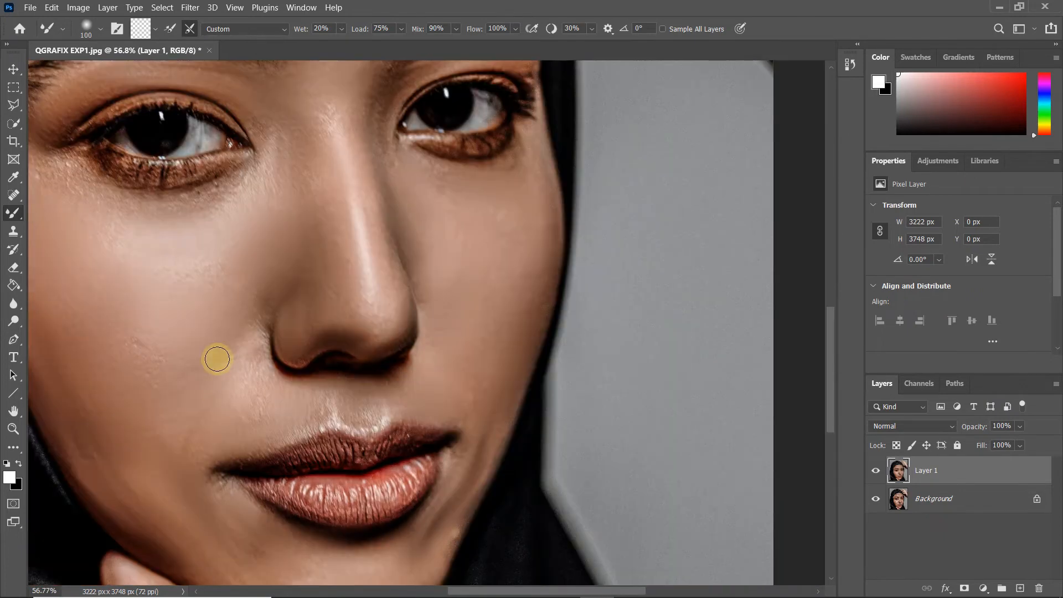
drag(216, 343, 278, 346)
scroll(258, 325, up, 2)
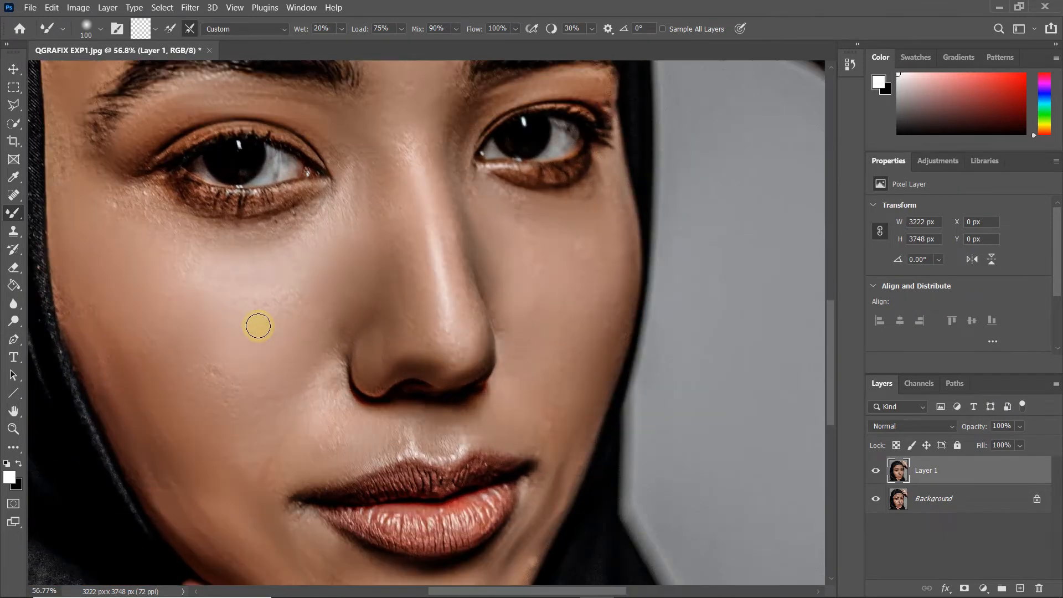
key(bracketright)
key(bracketright)
key(bracketright)
key(bracketright)
key(bracketright)
key(bracketright)
key(bracketright)
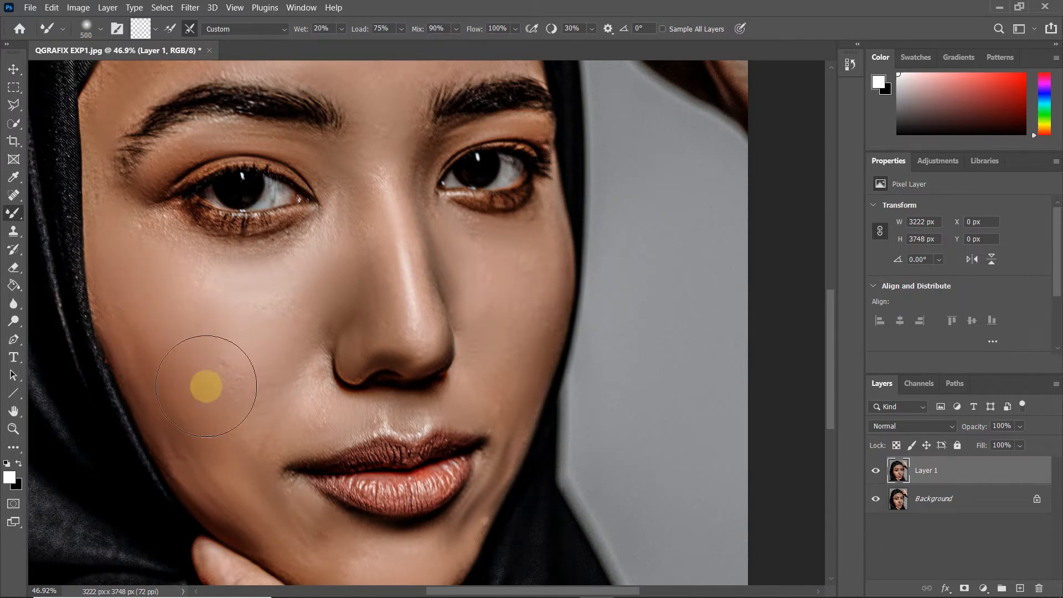
scroll(193, 413, up, 1)
key(bracketleft)
key(bracketleft)
key(bracketleft)
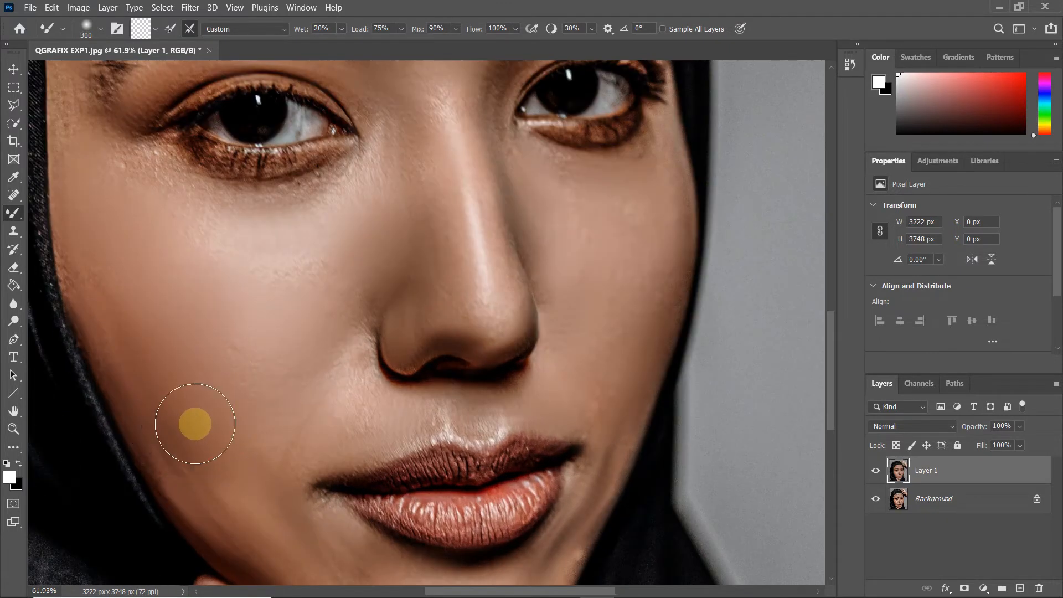
mouse_move(214, 444)
mouse_down()
mouse_move(184, 357)
mouse_move(316, 515)
mouse_move(298, 480)
mouse_move(339, 499)
mouse_move(282, 463)
mouse_move(396, 537)
mouse_move(289, 471)
mouse_move(247, 350)
mouse_move(244, 401)
mouse_move(240, 318)
mouse_move(369, 368)
mouse_up()
mouse_move(220, 303)
mouse_down()
mouse_move(238, 340)
mouse_move(190, 235)
mouse_move(194, 214)
mouse_move(180, 208)
mouse_move(189, 244)
mouse_move(263, 280)
mouse_up()
scroll(263, 279, down, 5)
drag(423, 281, 383, 325)
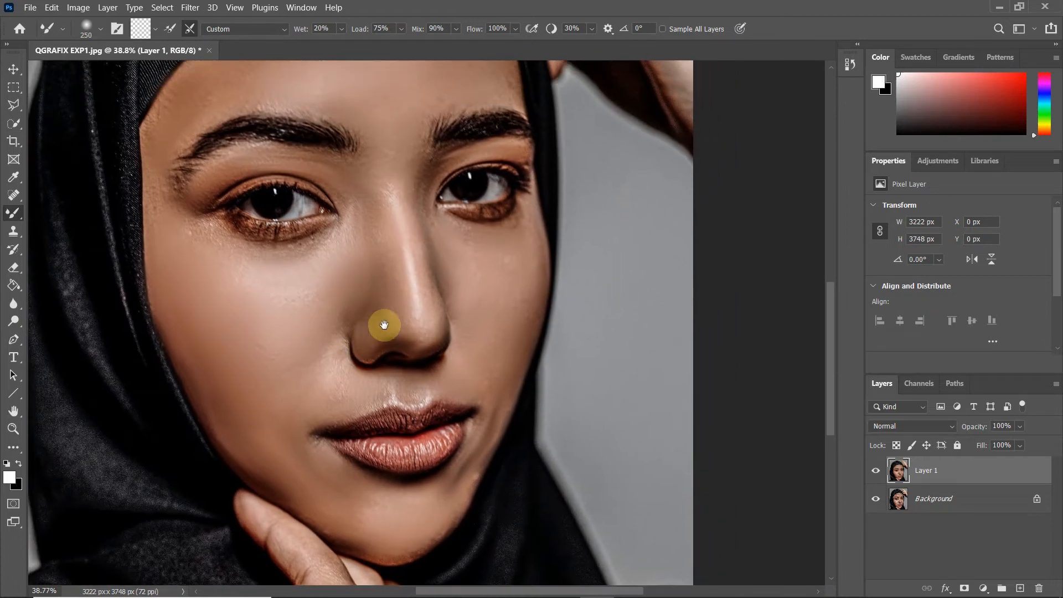
Smooth the lower cheek on the image's right beside the nose and mouth, using a brush smaller than 250 px.
scroll(497, 363, up, 5)
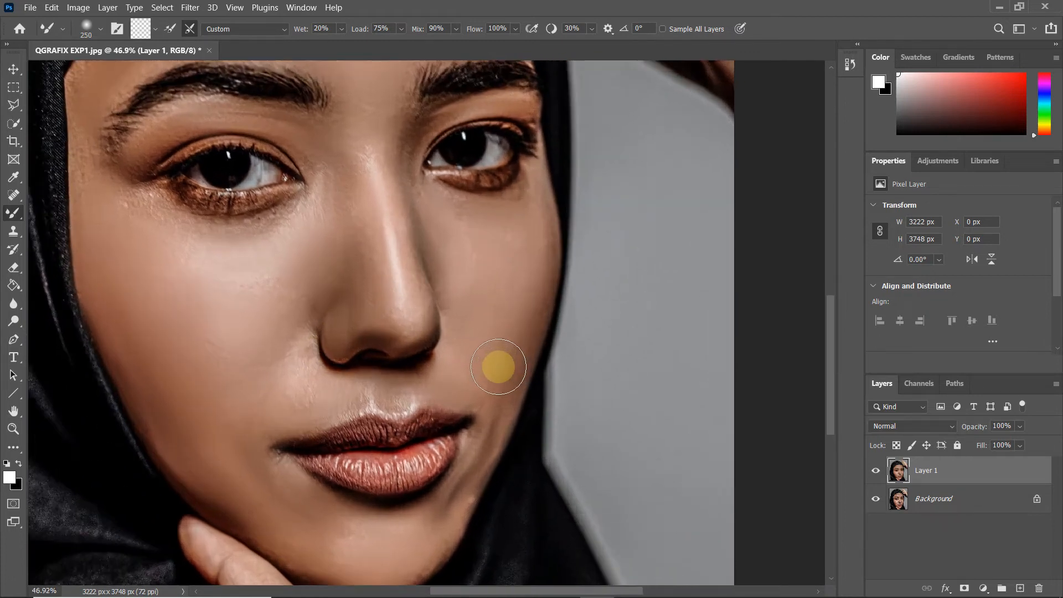
drag(505, 458, 450, 366)
key(bracketright)
key(bracketleft)
key(bracketleft)
key(bracketleft)
drag(457, 301, 441, 359)
mouse_move(448, 290)
mouse_down()
mouse_move(437, 341)
mouse_move(447, 365)
mouse_up()
Blend the skin from the mouth corner on the image's right down to the chin with a 125 px brush.
key(bracketleft)
key(bracketleft)
drag(449, 318, 410, 412)
drag(433, 348, 385, 464)
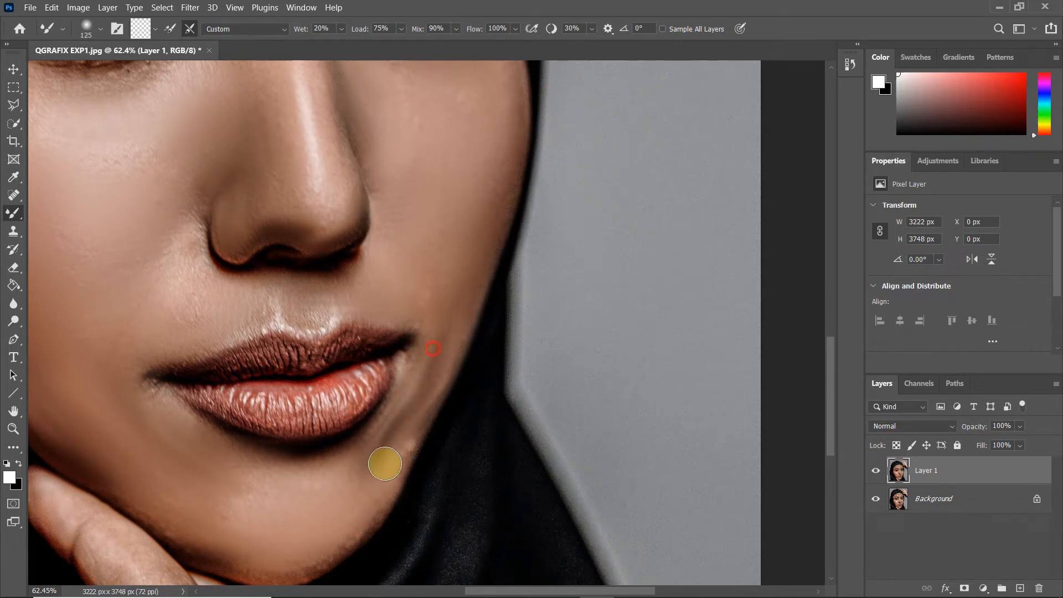
drag(417, 407, 365, 473)
mouse_move(443, 319)
mouse_down()
mouse_move(390, 447)
mouse_move(350, 501)
mouse_up()
drag(383, 442, 352, 492)
drag(446, 343, 404, 422)
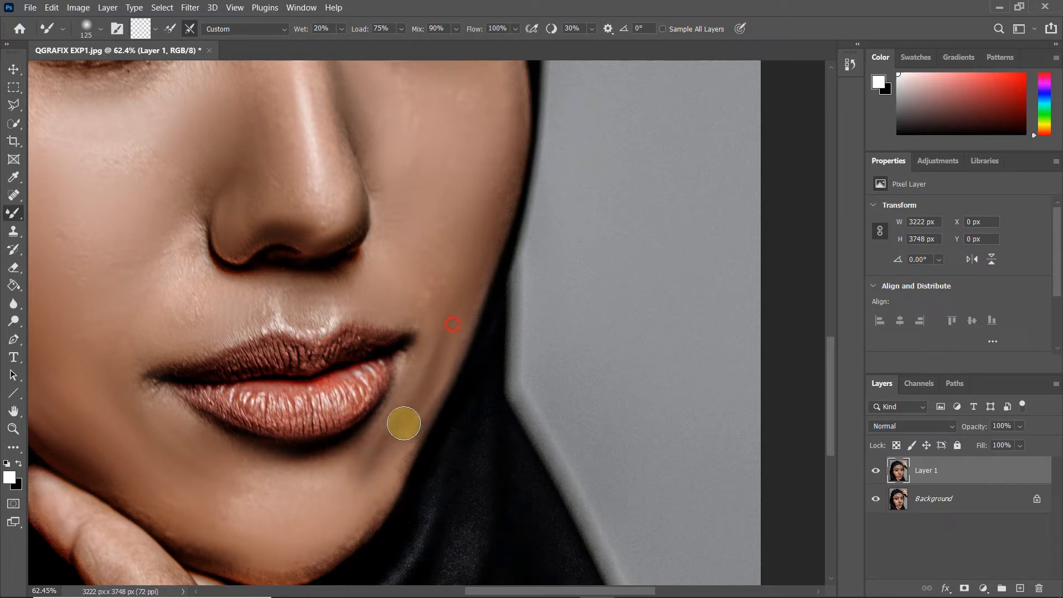
scroll(408, 413, down, 2)
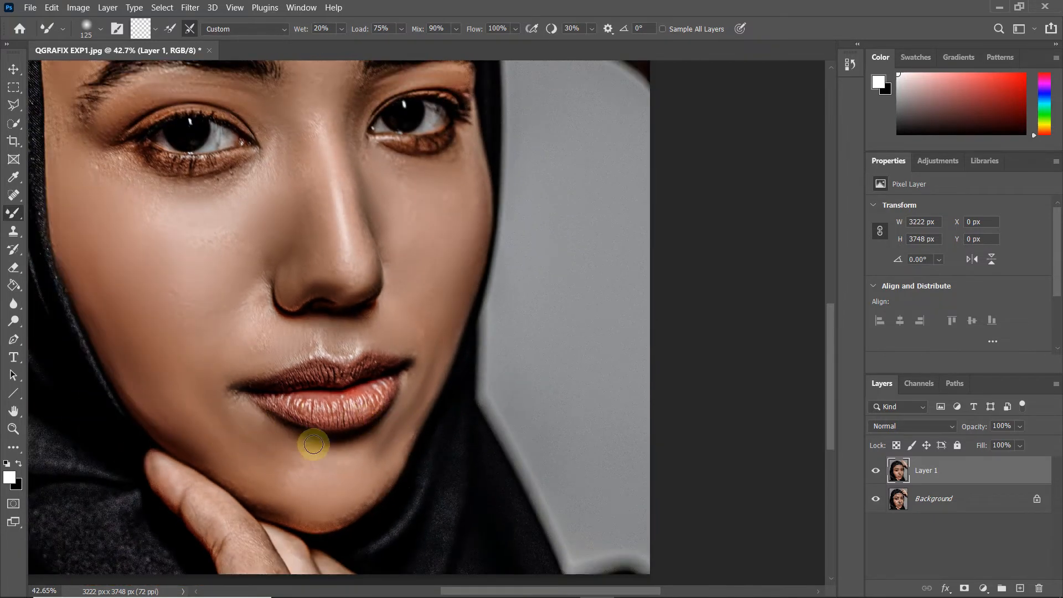
Smooth the forehead edge and temple on the image's left along the hijab with a 200 px brush.
scroll(314, 440, down, 2)
drag(327, 301, 345, 312)
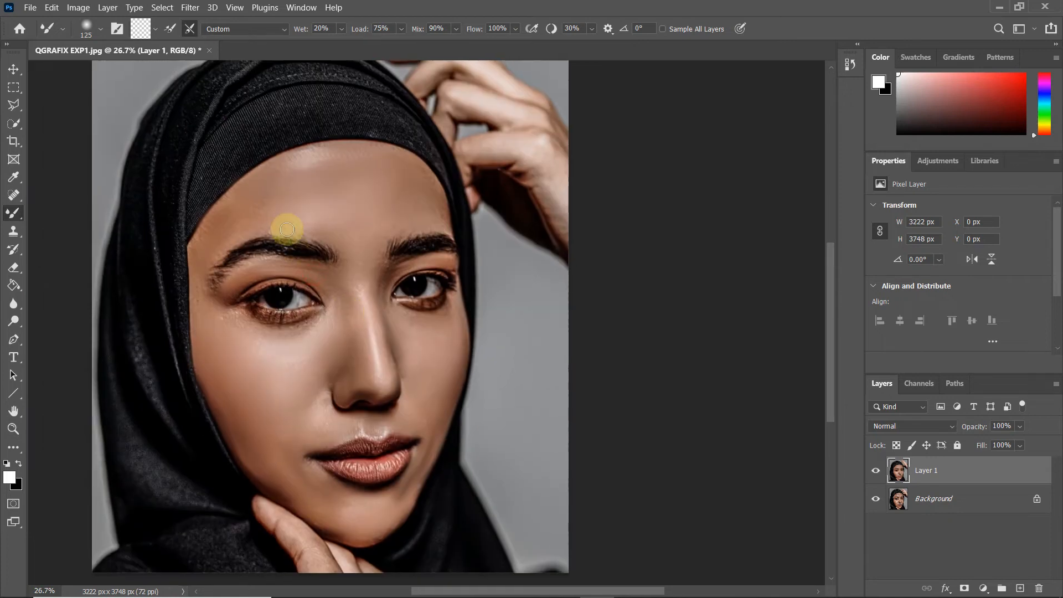
scroll(261, 216, up, 3)
key(bracketright)
key(bracketright)
key(bracketright)
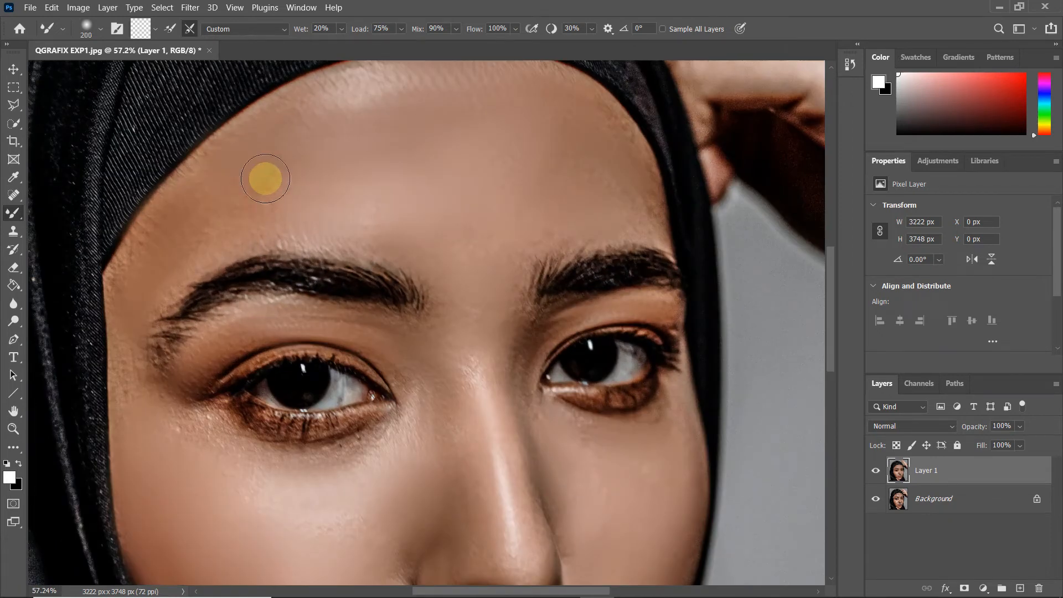
mouse_move(176, 212)
mouse_down()
mouse_move(136, 399)
mouse_move(132, 360)
mouse_move(135, 411)
mouse_move(134, 346)
mouse_move(130, 439)
mouse_move(119, 345)
mouse_move(123, 447)
mouse_move(146, 398)
mouse_move(157, 446)
mouse_move(216, 370)
mouse_move(185, 448)
mouse_move(209, 413)
mouse_move(203, 458)
mouse_move(221, 448)
mouse_up()
Soften the skin texture beneath both eyes with a 150 px brush.
scroll(115, 387, up, 1)
key(bracketleft)
key(bracketleft)
drag(446, 487, 415, 482)
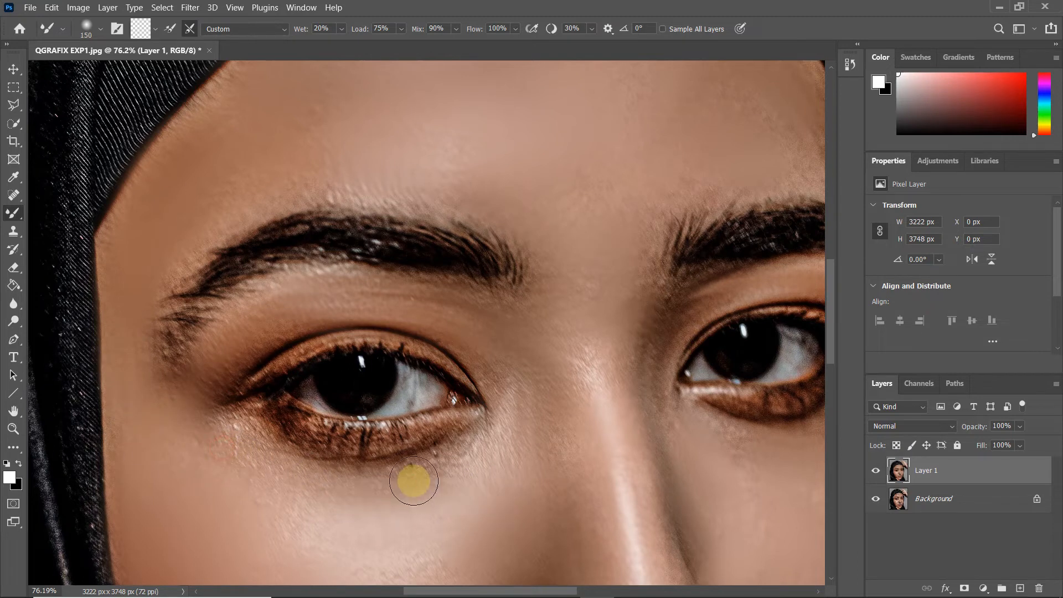
scroll(435, 466, down, 4)
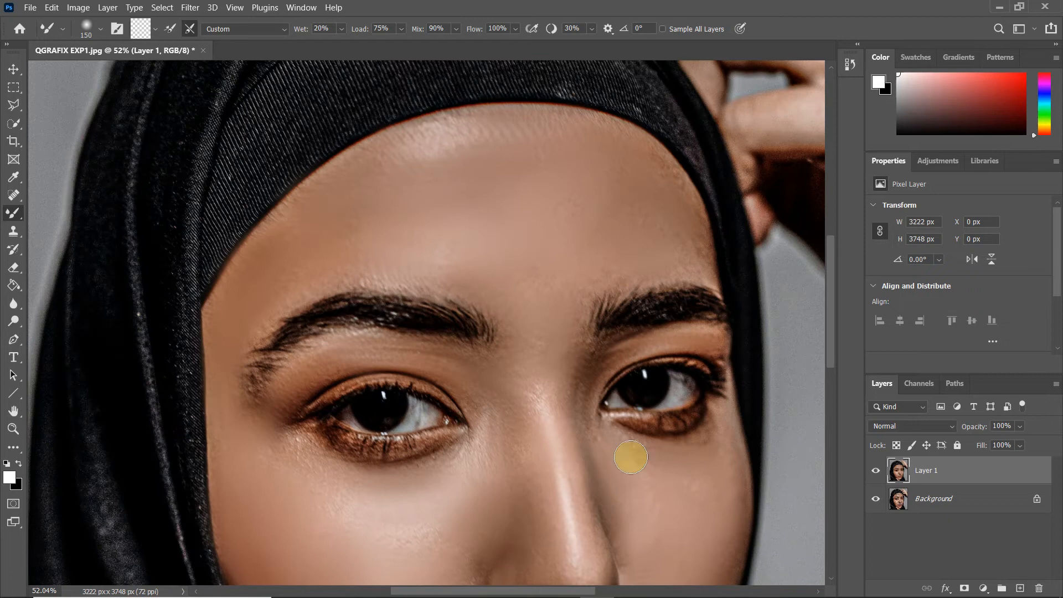
mouse_move(707, 438)
mouse_down()
mouse_move(673, 462)
mouse_move(695, 451)
mouse_move(634, 448)
mouse_up()
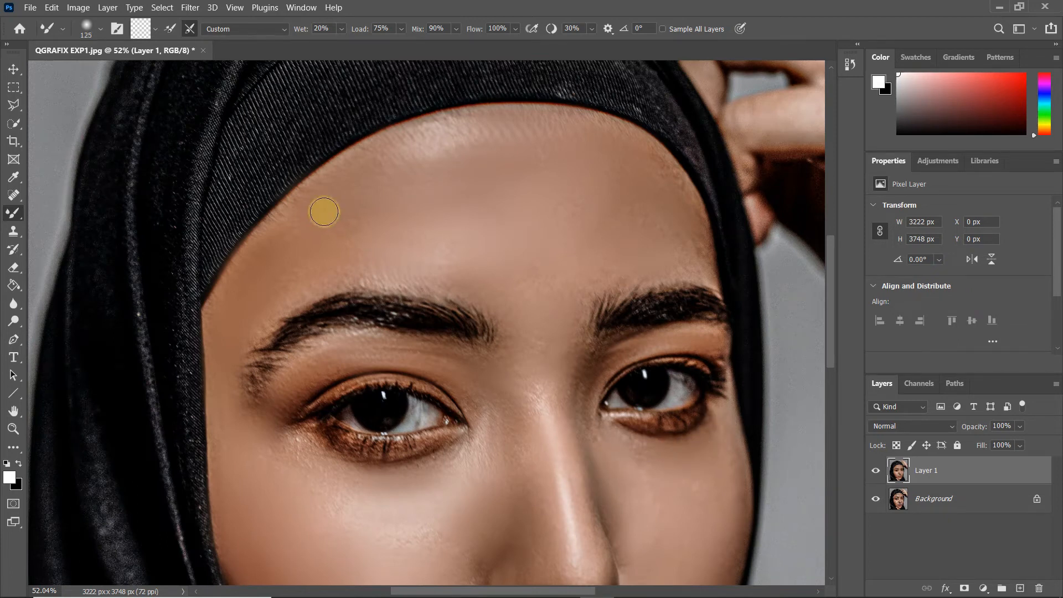
Even out the remaining uneven patches across the forehead with 125 px and 175 px brushes.
key(bracketleft)
key(bracketright)
key(bracketright)
key(bracketright)
key(bracketright)
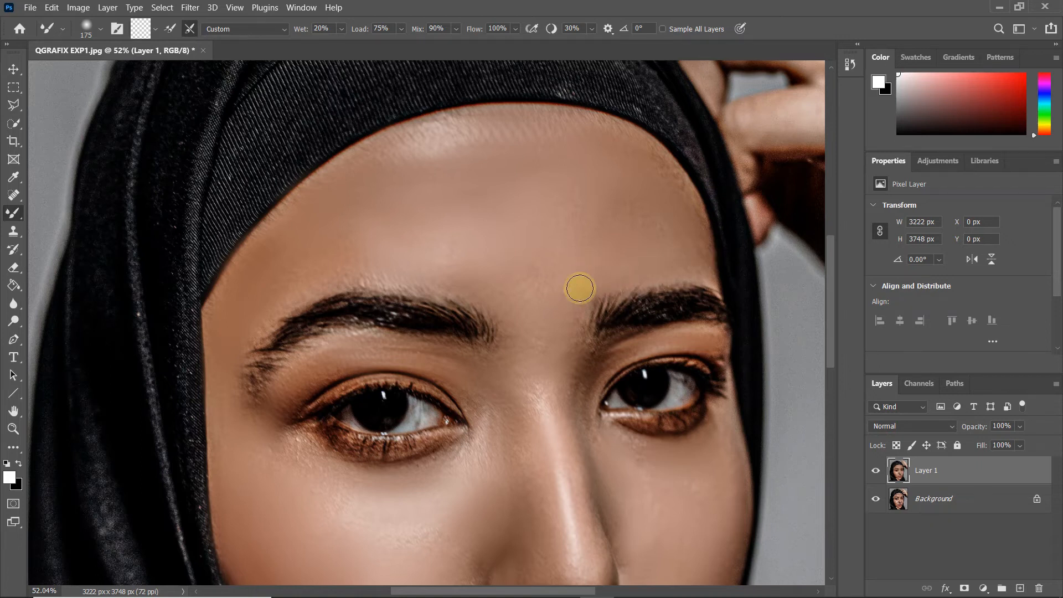
Compare the whole retouched portrait with the original by hiding and reshowing Layer 1.
scroll(575, 288, down, 5)
drag(490, 284, 446, 280)
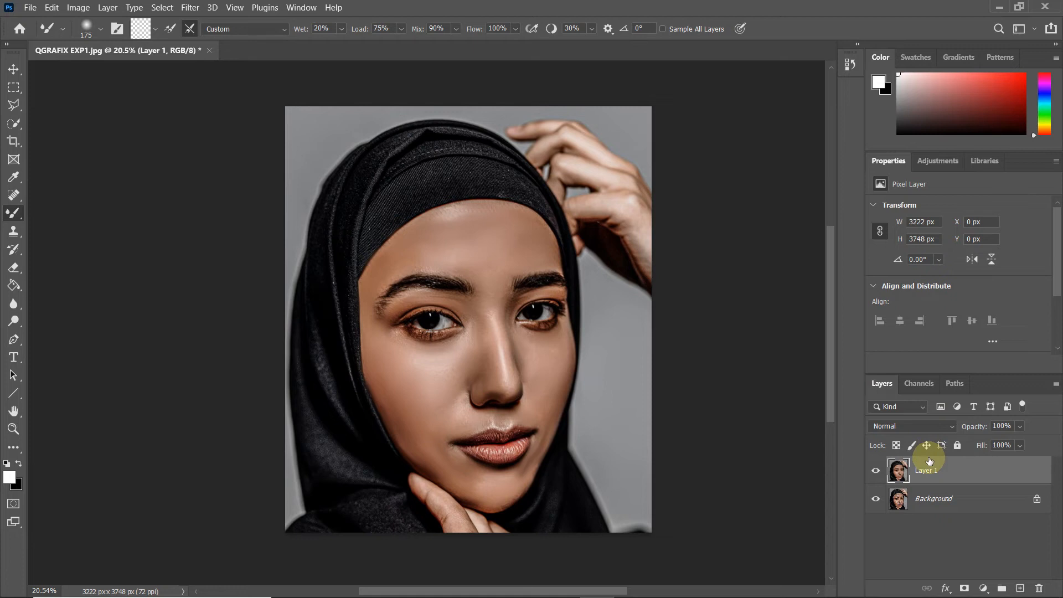
key(ctrl+0)
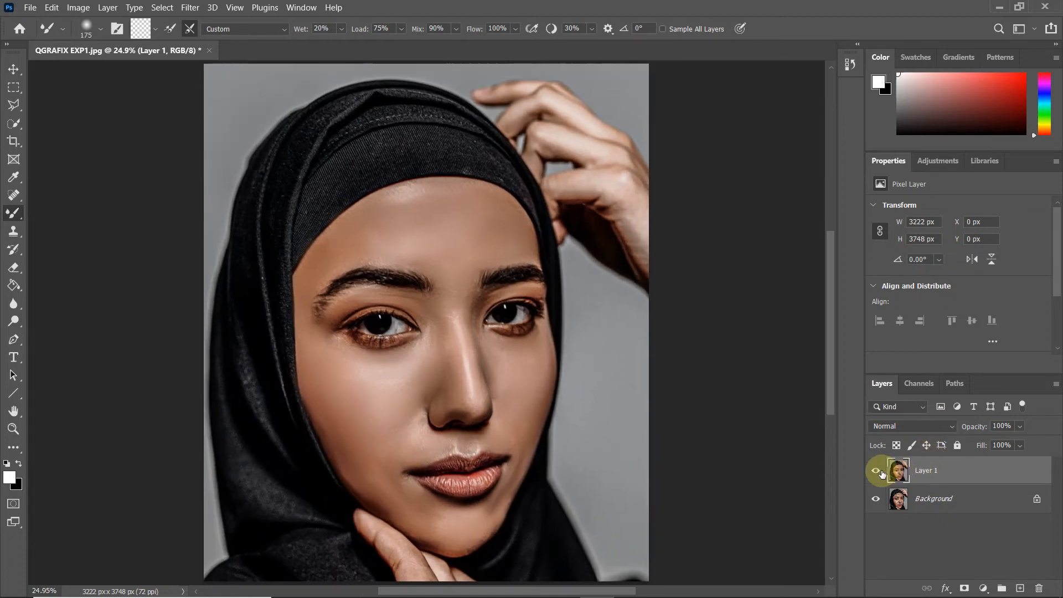
click(879, 472)
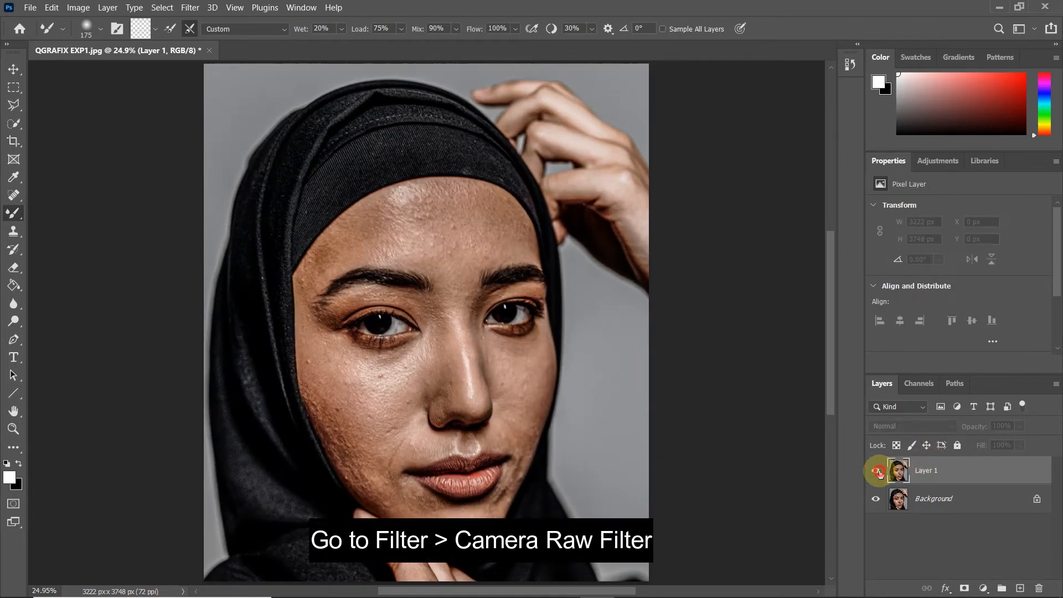
click(877, 471)
Open the Camera Raw Filter for Layer 1 and set the basic Exposure to +0.25.
click(190, 8)
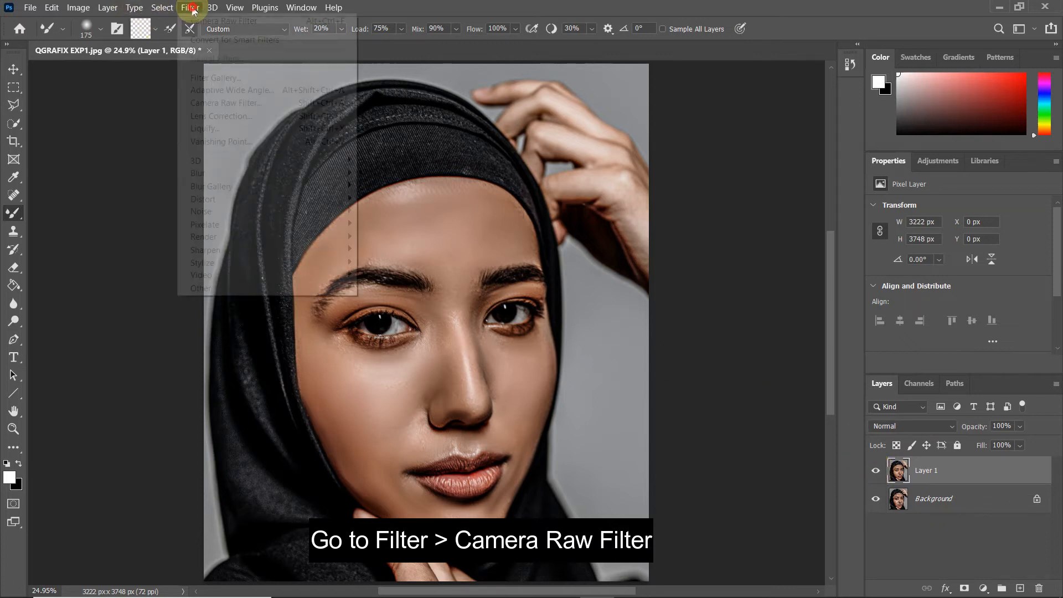
click(225, 103)
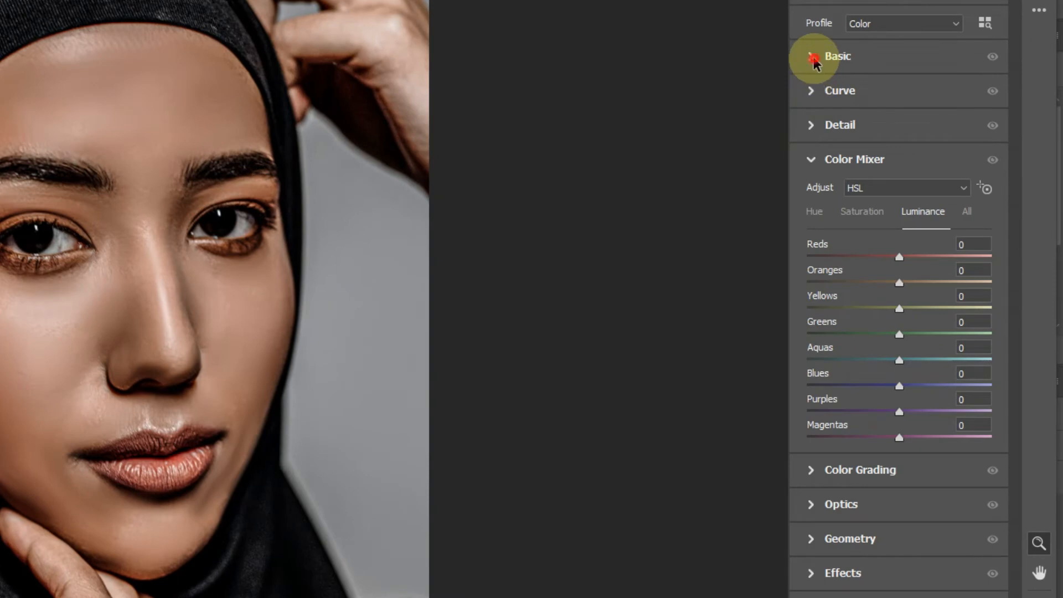
click(811, 56)
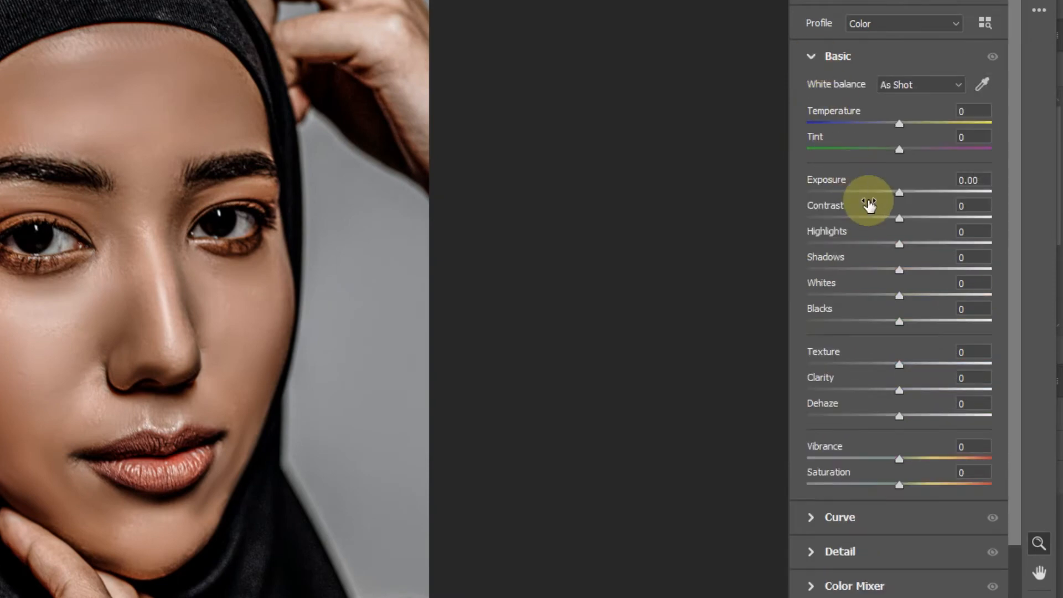
drag(901, 192, 904, 193)
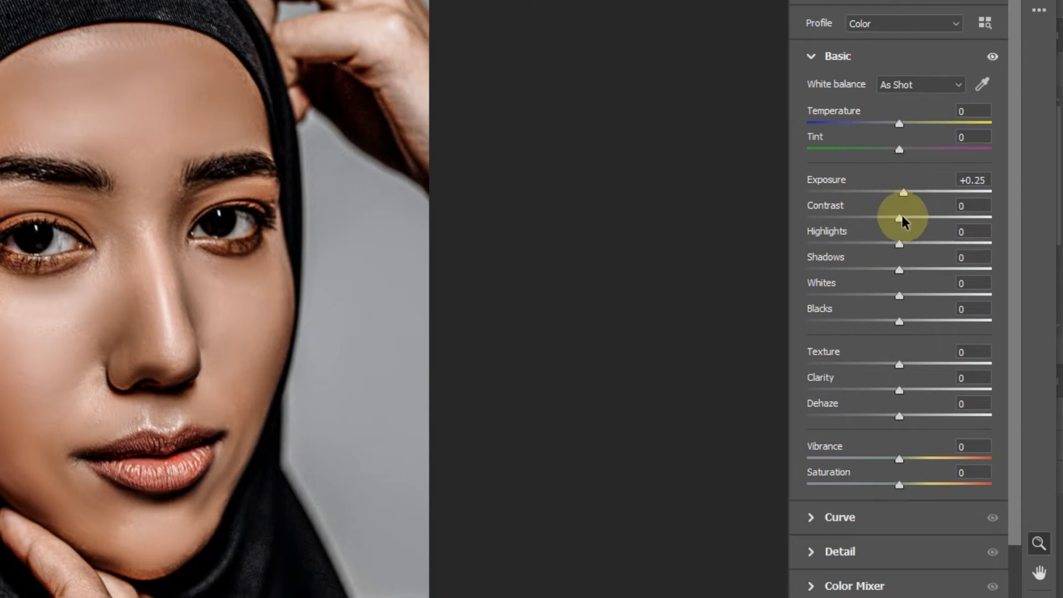
Set Contrast to -34, Highlights to -14, Shadows to +4, Whites to -29, Blacks to +7 and Texture to -32.
drag(899, 223, 908, 323)
scroll(902, 326, down, 3)
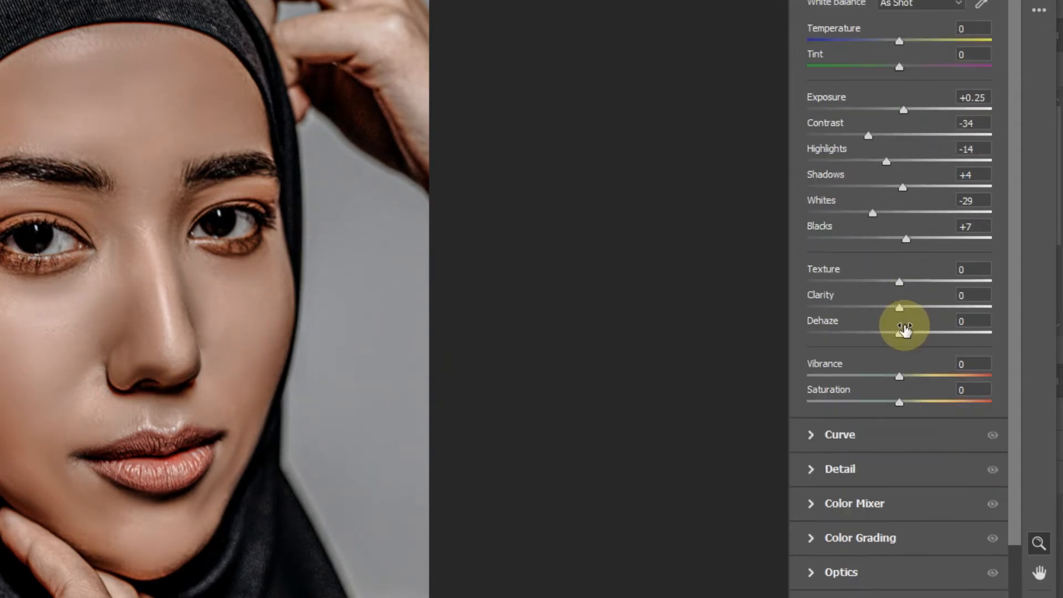
drag(895, 244, 870, 246)
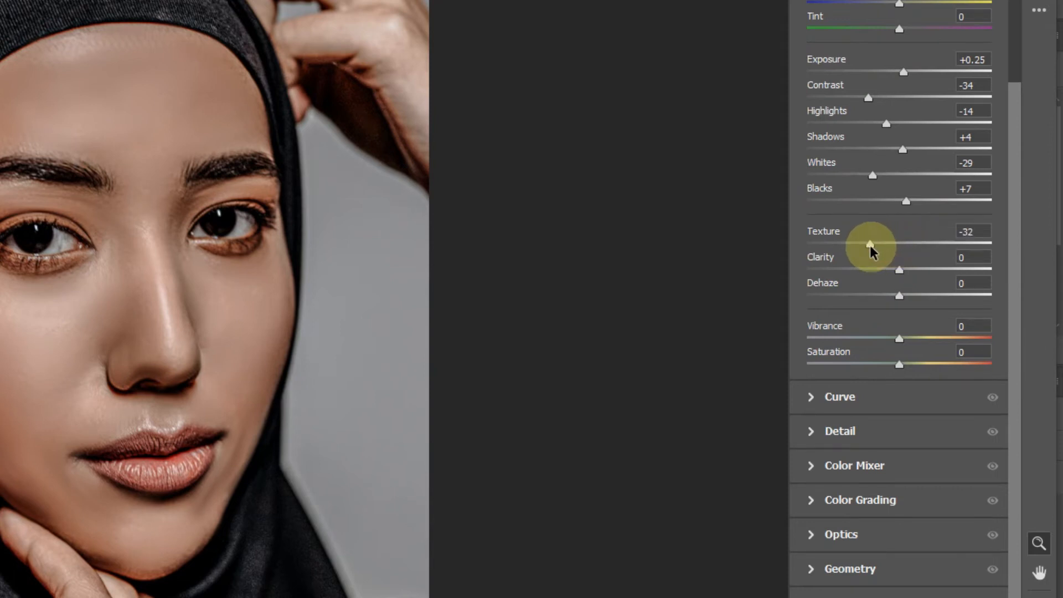
Lower Texture to -36 and Clarity to -48, and raise Vibrance to +7 in the basic adjustments.
drag(869, 244, 856, 286)
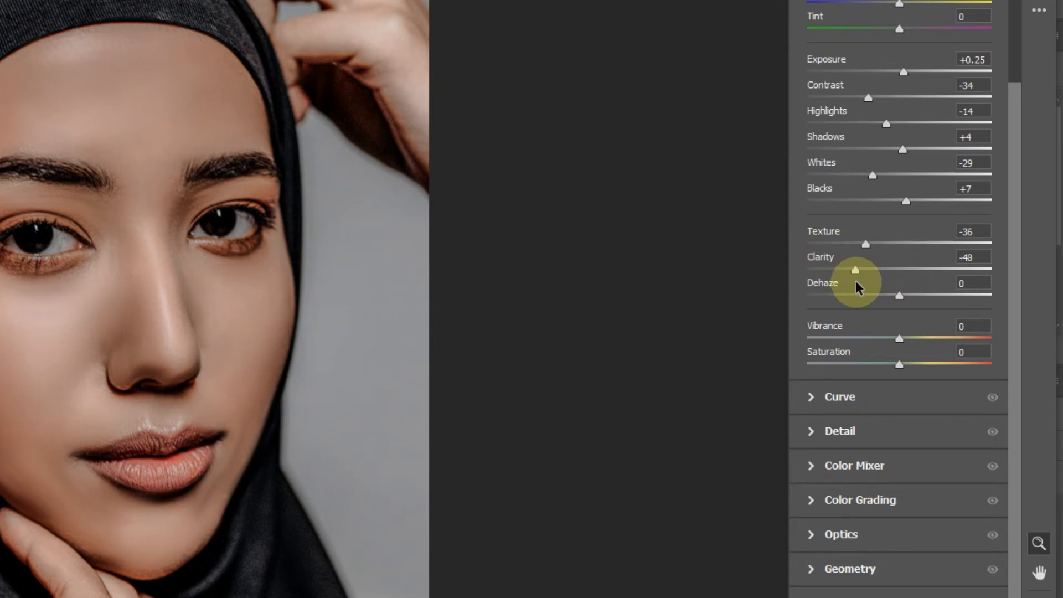
drag(899, 340, 906, 343)
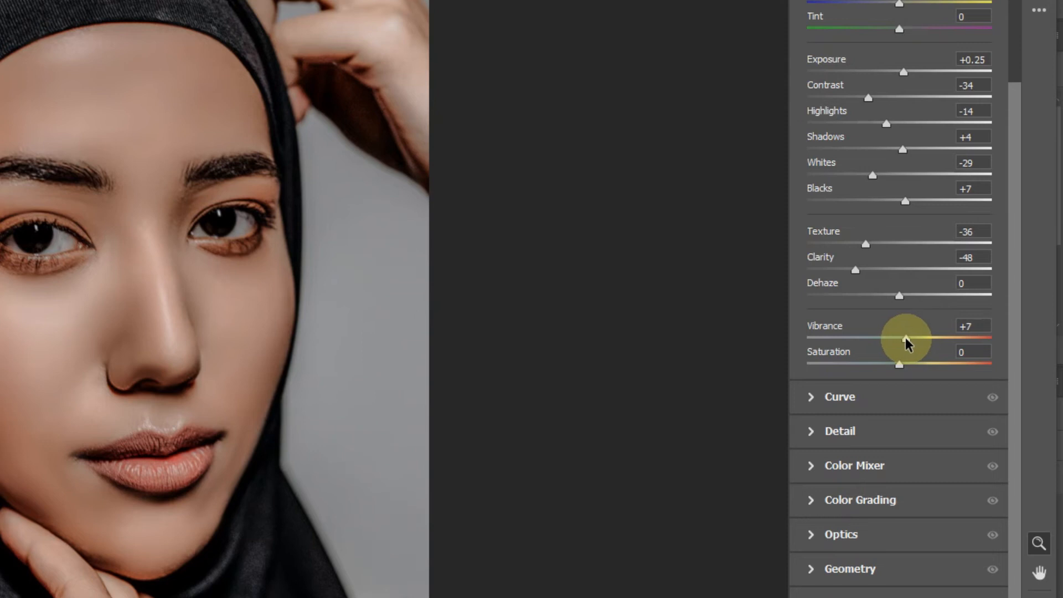
In the HSL Color Mixer, set the Oranges saturation to -17 and luminance to +13, and apply the Camera Raw Filter.
click(814, 466)
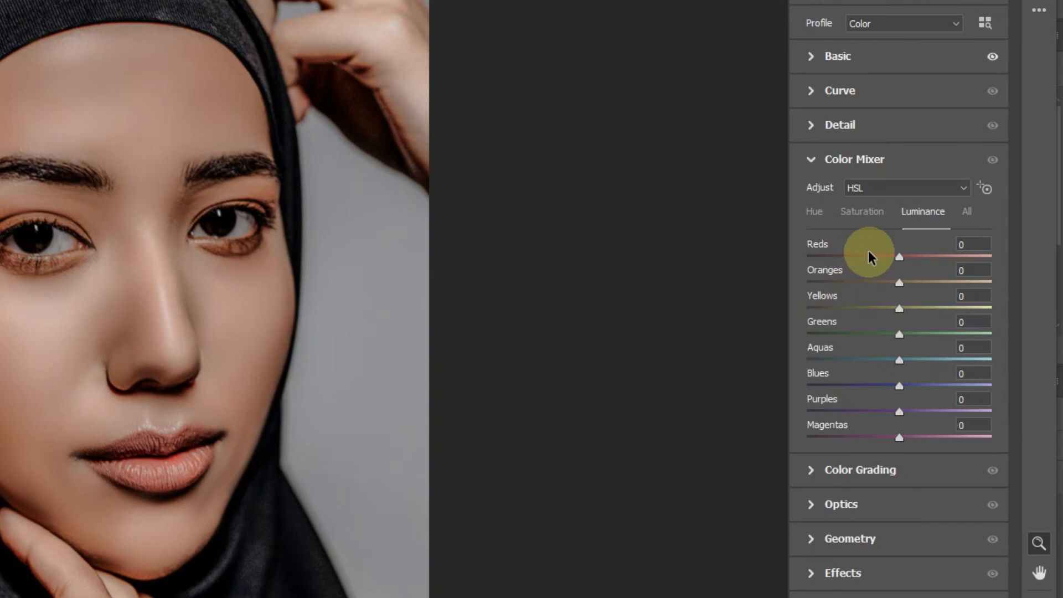
click(871, 216)
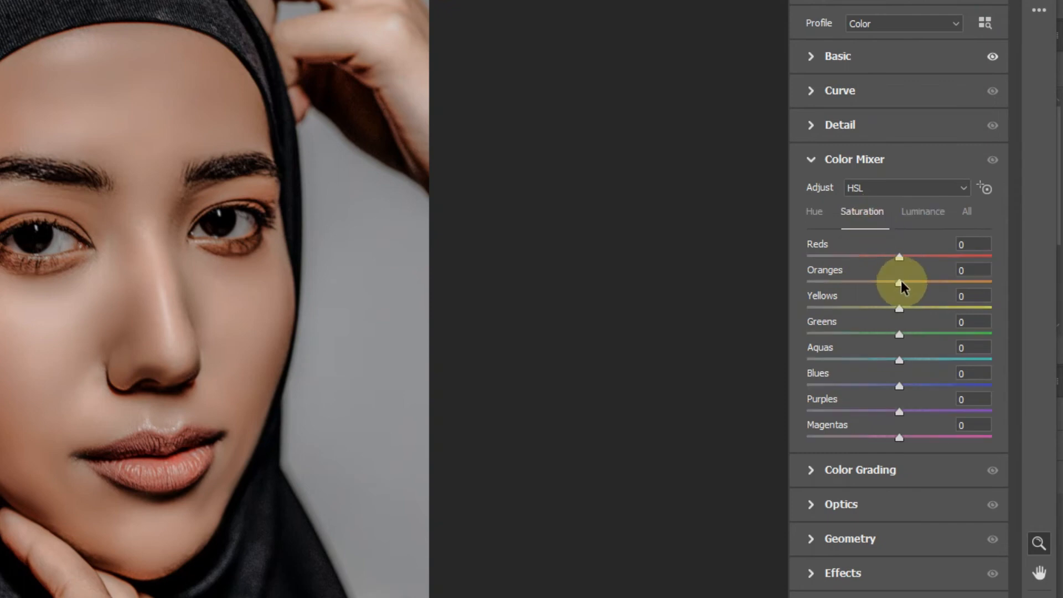
drag(899, 283, 885, 285)
click(927, 212)
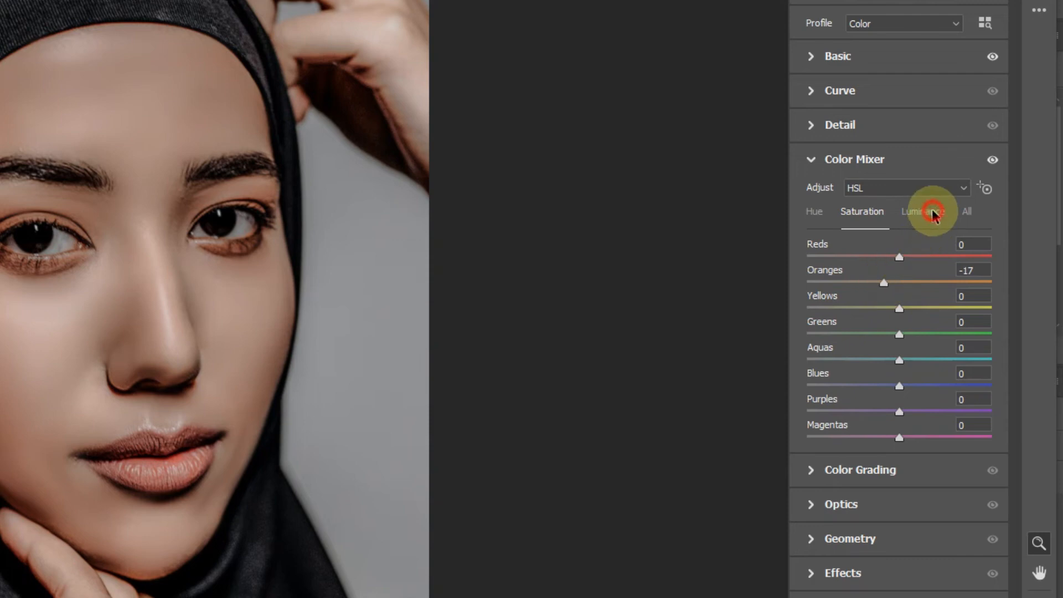
drag(899, 283, 912, 283)
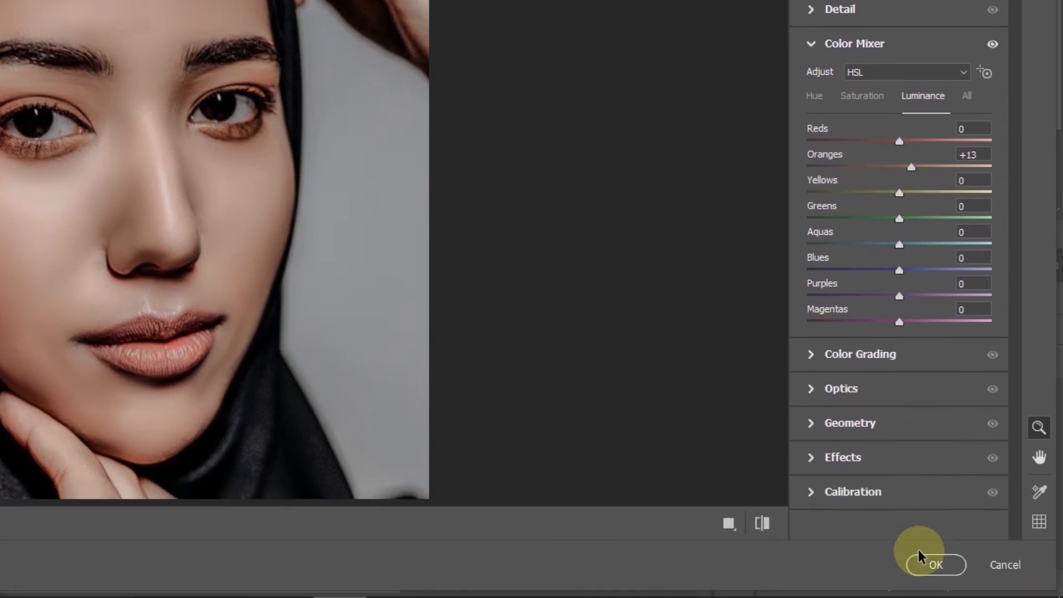
click(934, 565)
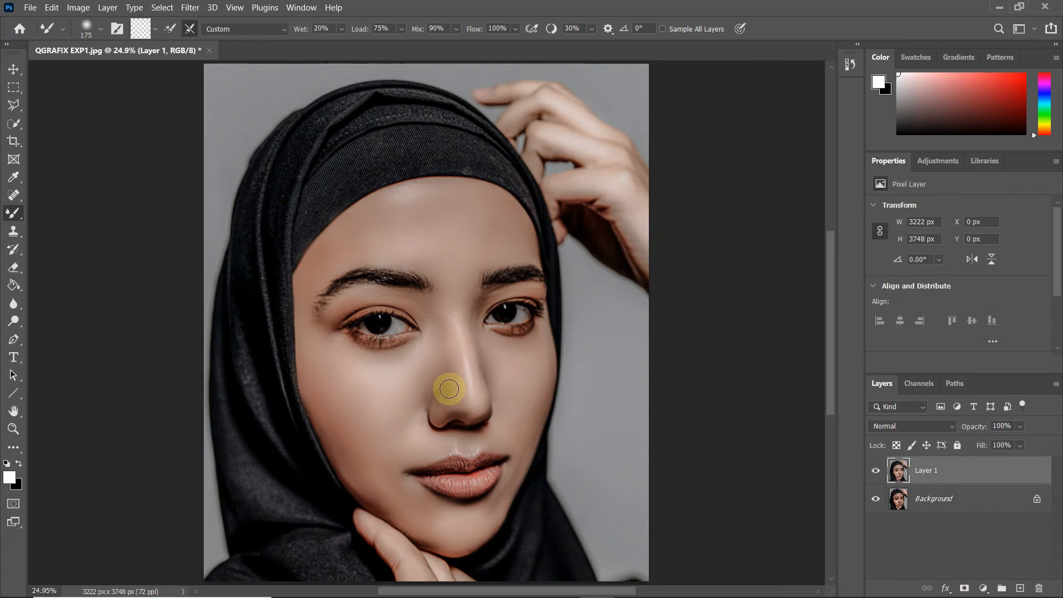
Examine the finished skin up close and compare the toned portrait with the original by toggling Layer 1's visibility, ending with the whole image in view.
scroll(448, 383, up, 4)
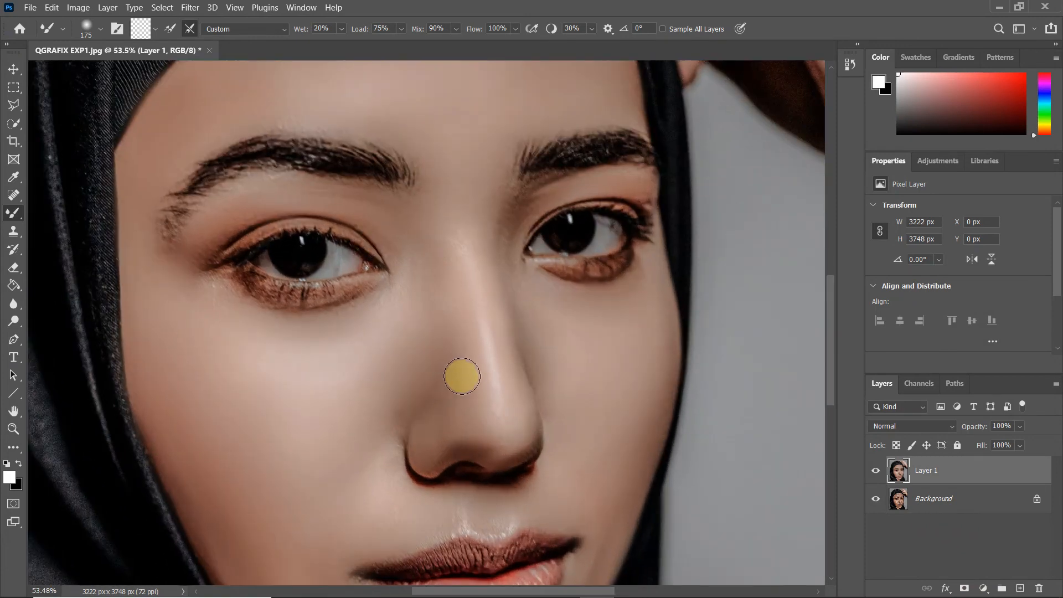
scroll(450, 383, up, 4)
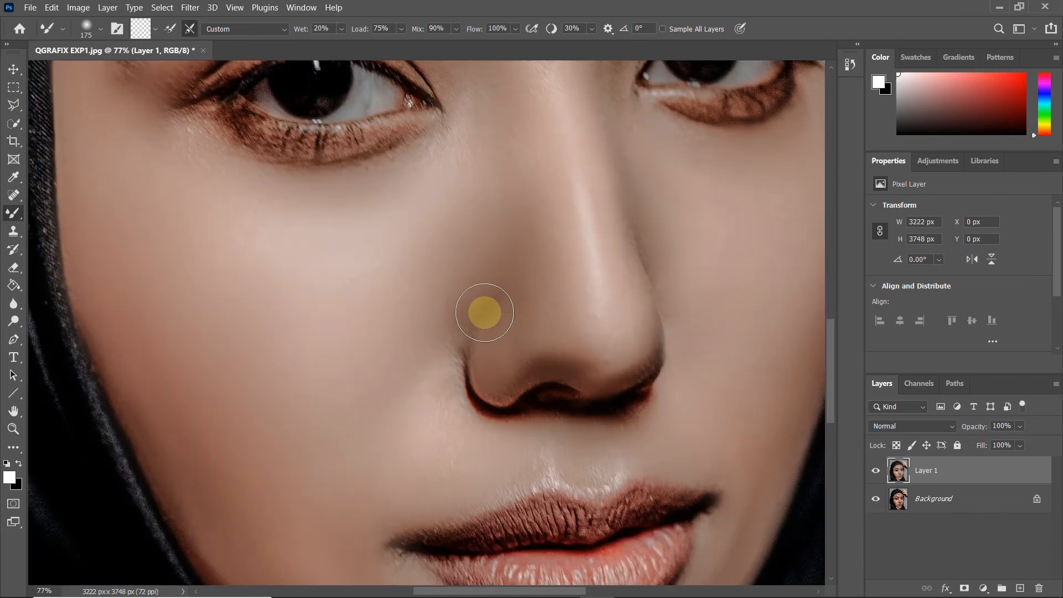
scroll(501, 257, down, 4)
drag(540, 174, 518, 271)
scroll(518, 271, down, 5)
scroll(518, 271, up, 5)
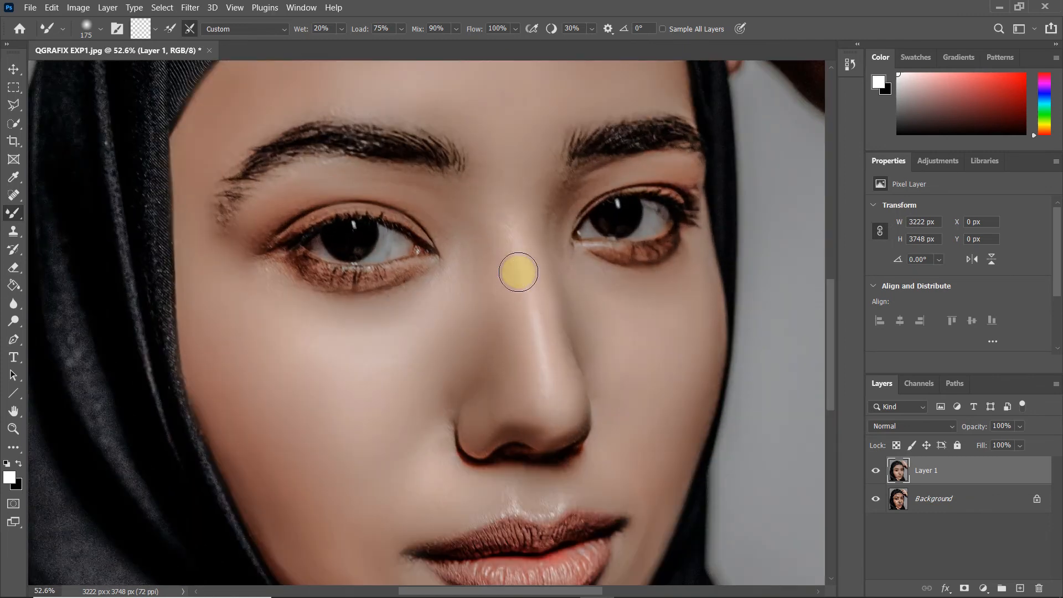
click(876, 473)
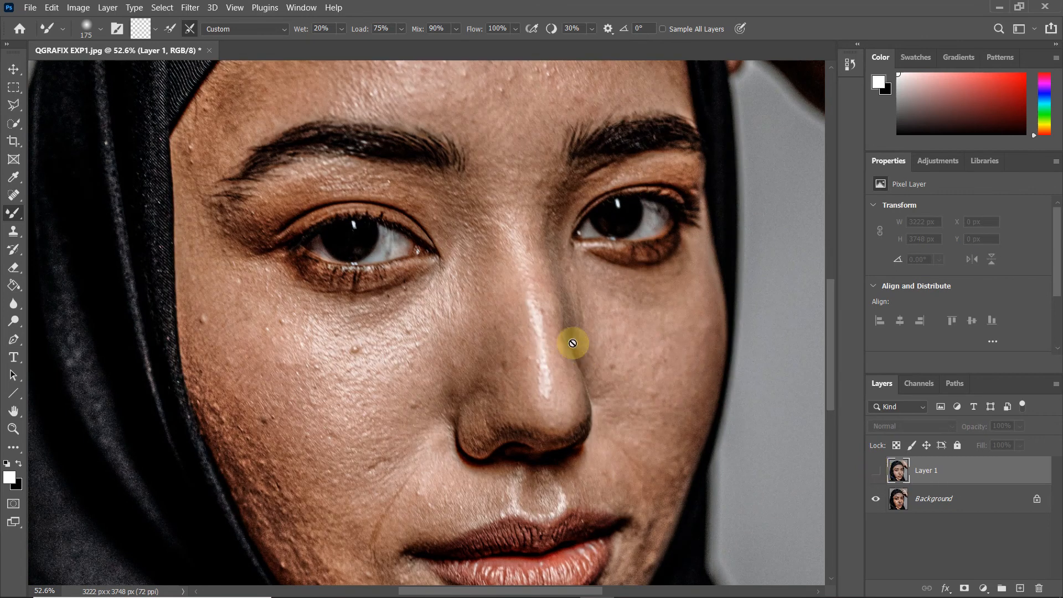
scroll(570, 343, down, 6)
drag(528, 342, 522, 342)
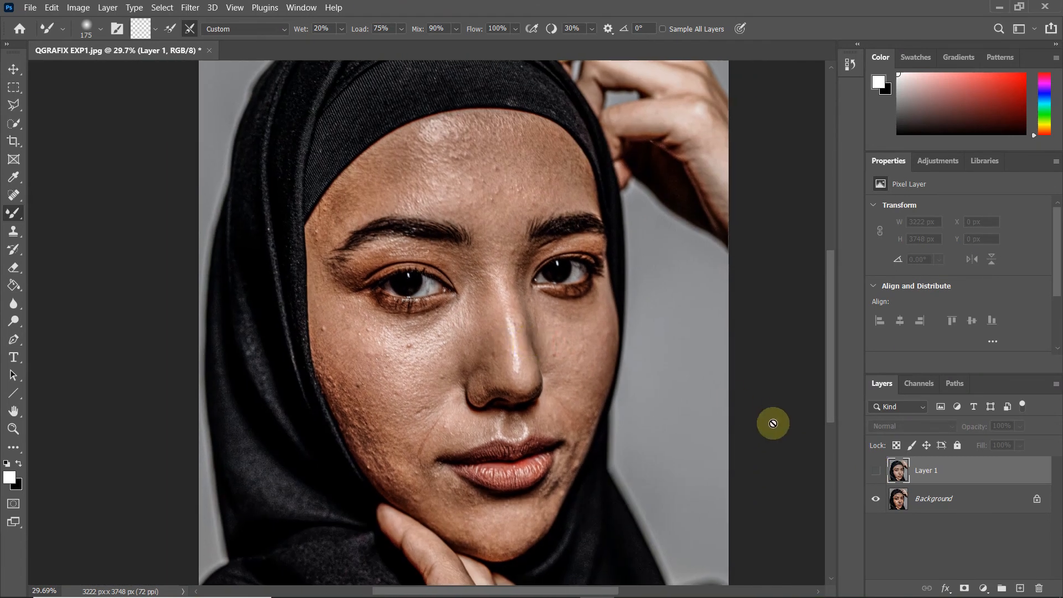
click(876, 470)
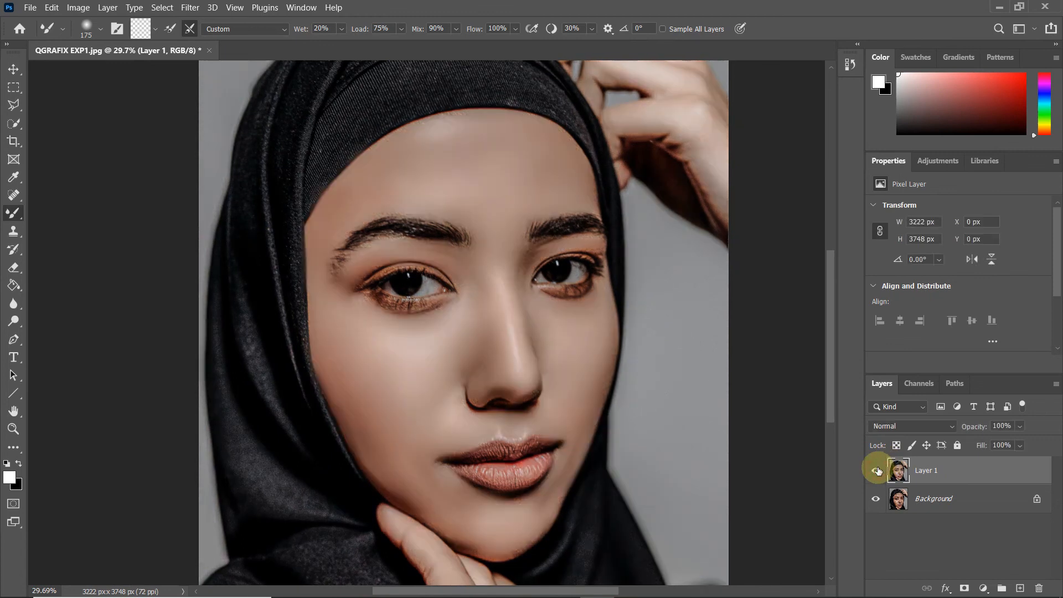
click(876, 471)
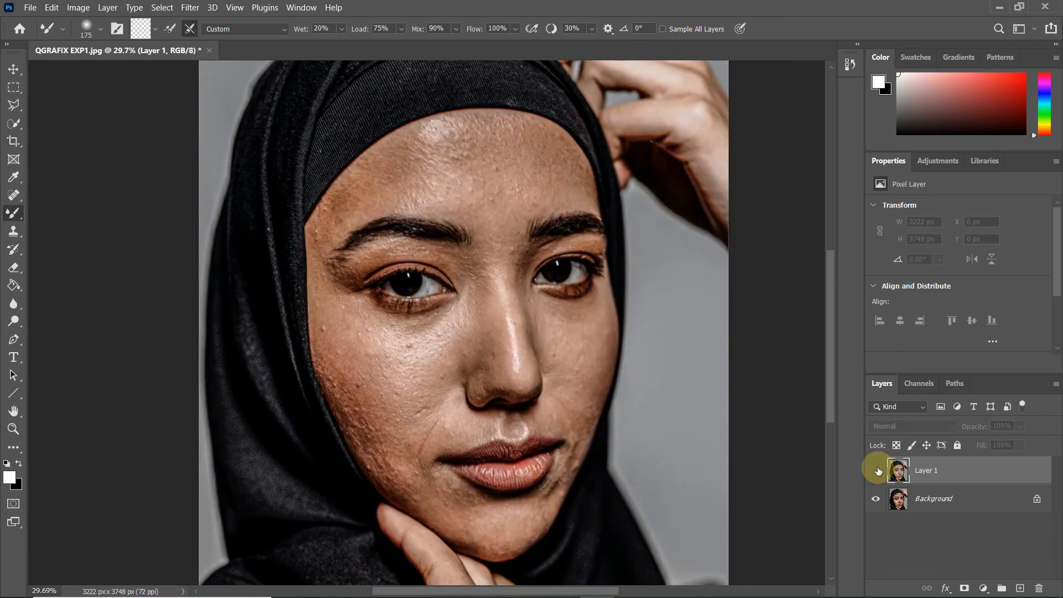
click(876, 470)
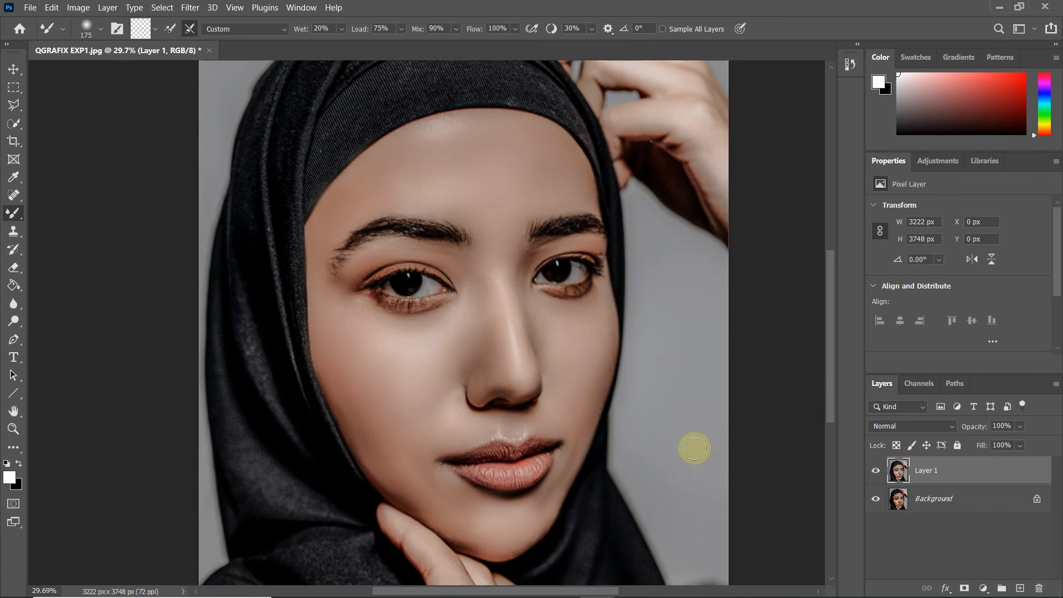
scroll(633, 437, down, 2)
key(ctrl+0)
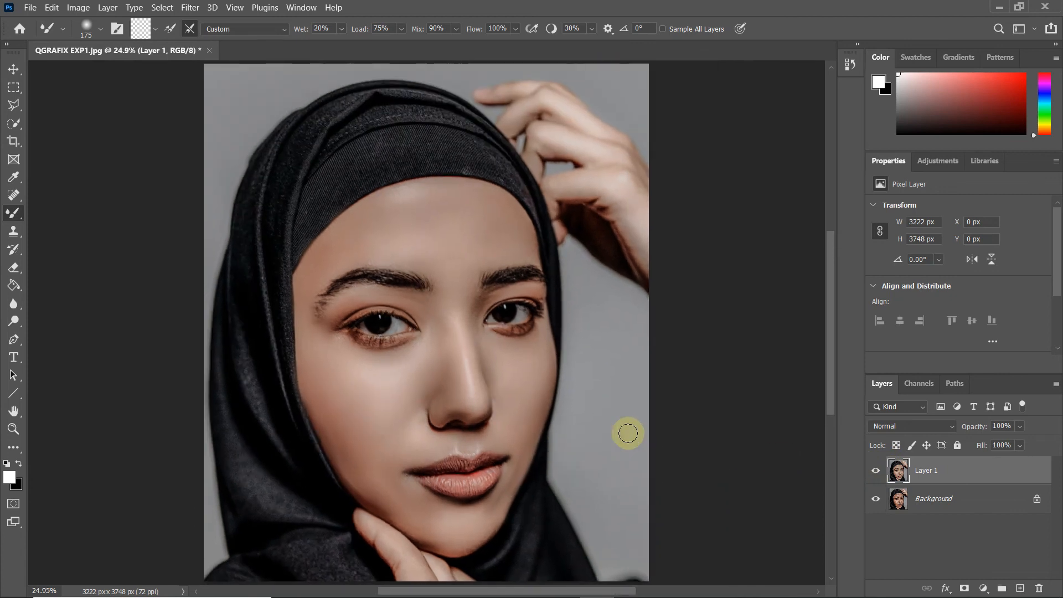